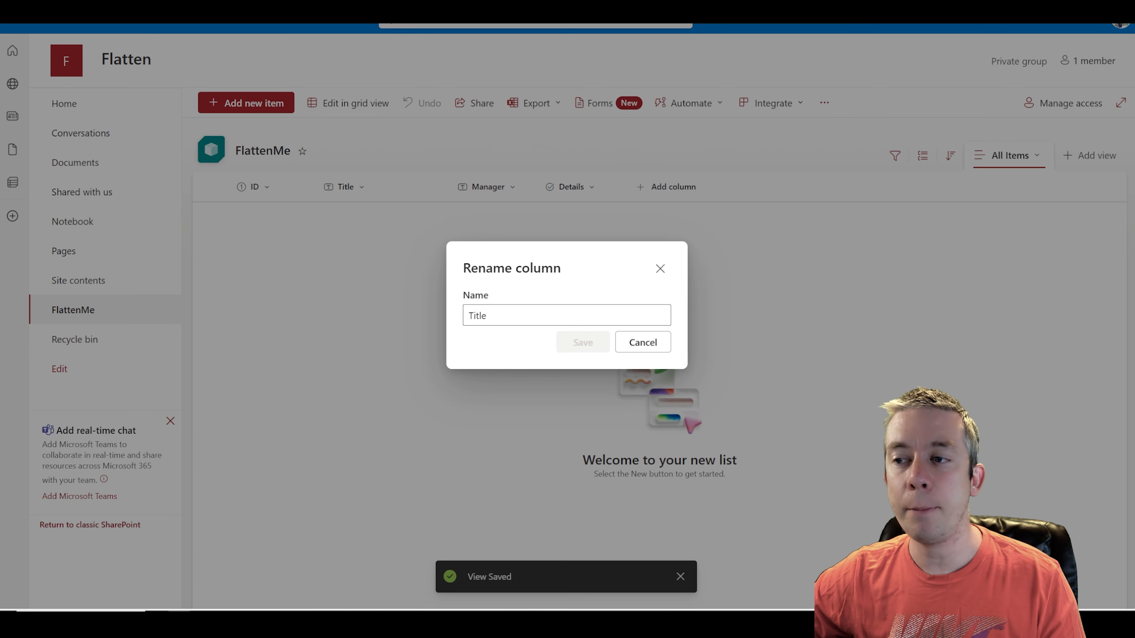
Step: Rename the list's Title column to Name and save the change
drag(519, 317, 398, 294)
text(Name)
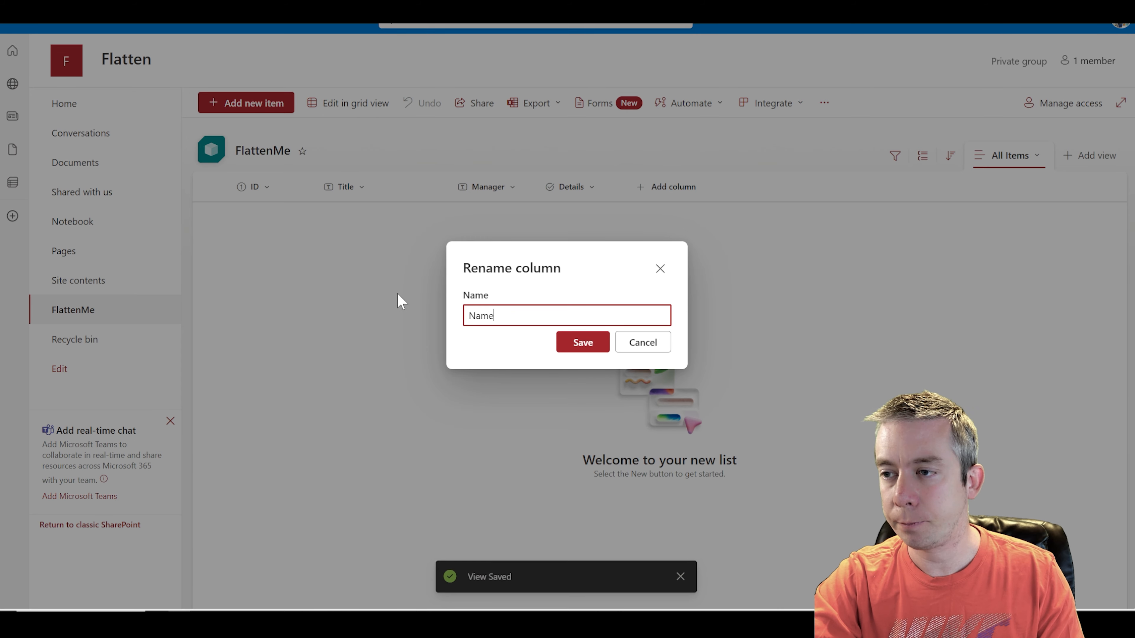
key(Return)
click(263, 112)
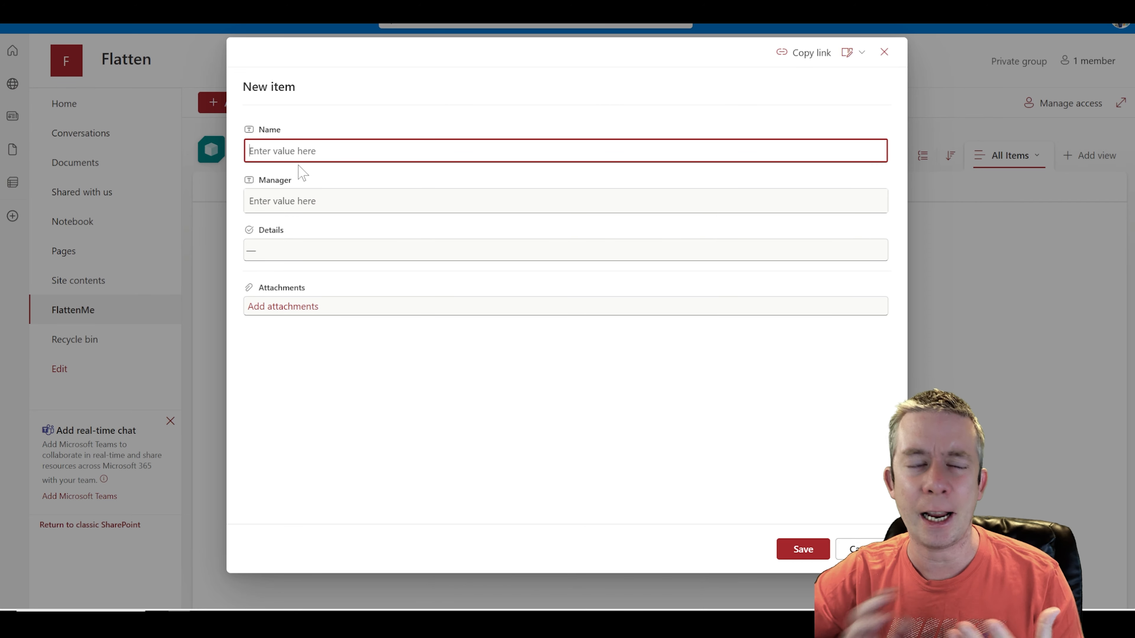
text(John Smi)
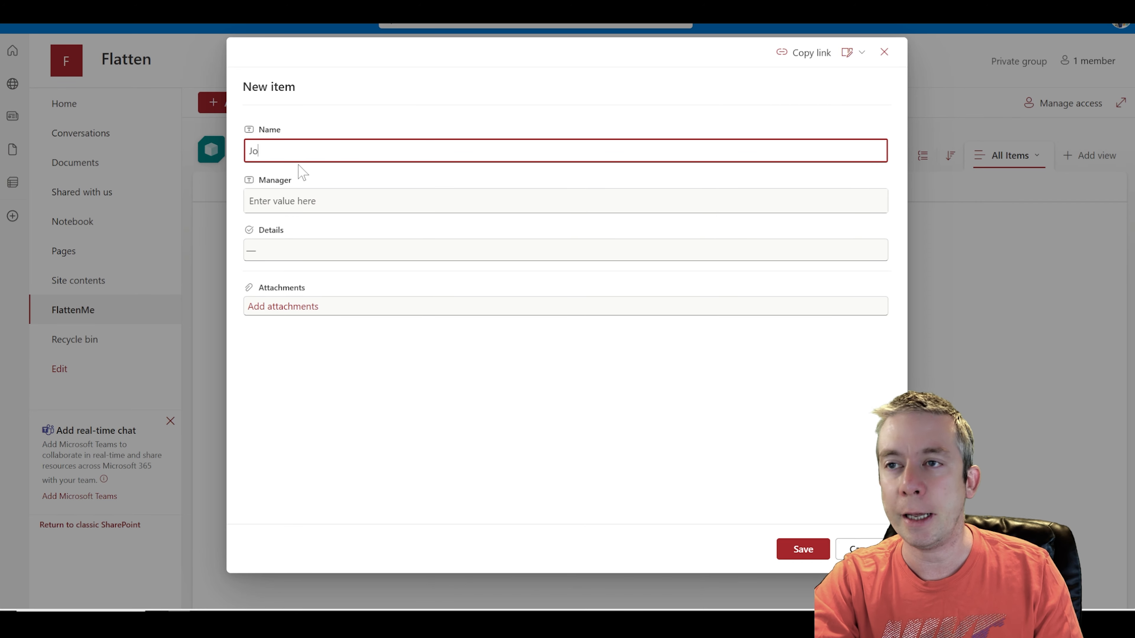
text(th)
key(Tab)
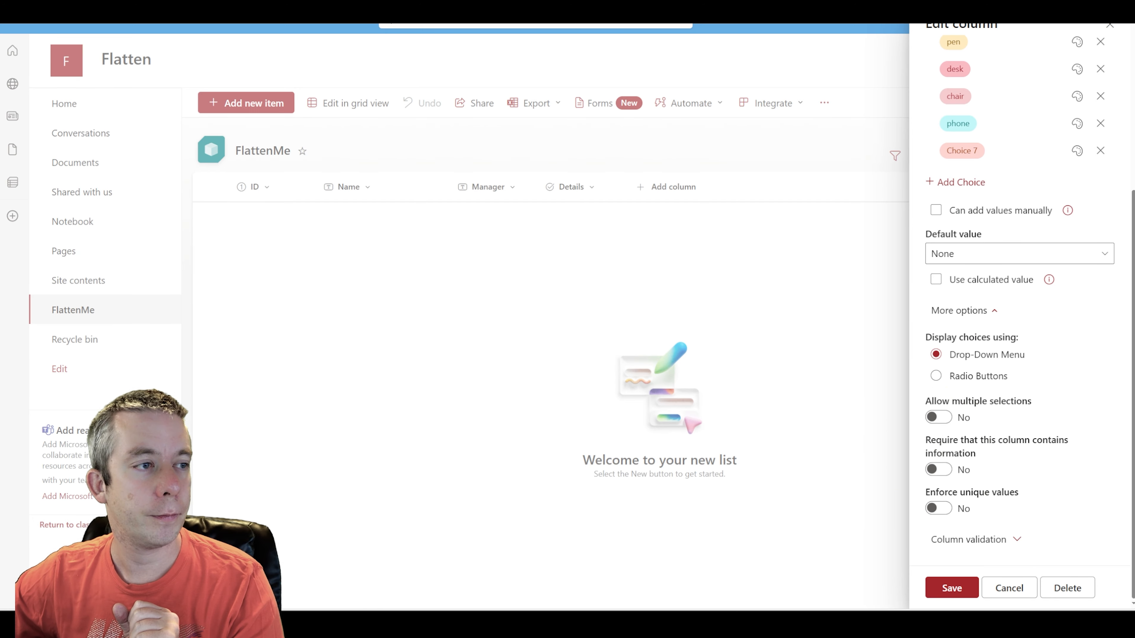
Step: Allow multiple selections in the Details choice column and save the column settings
click(938, 417)
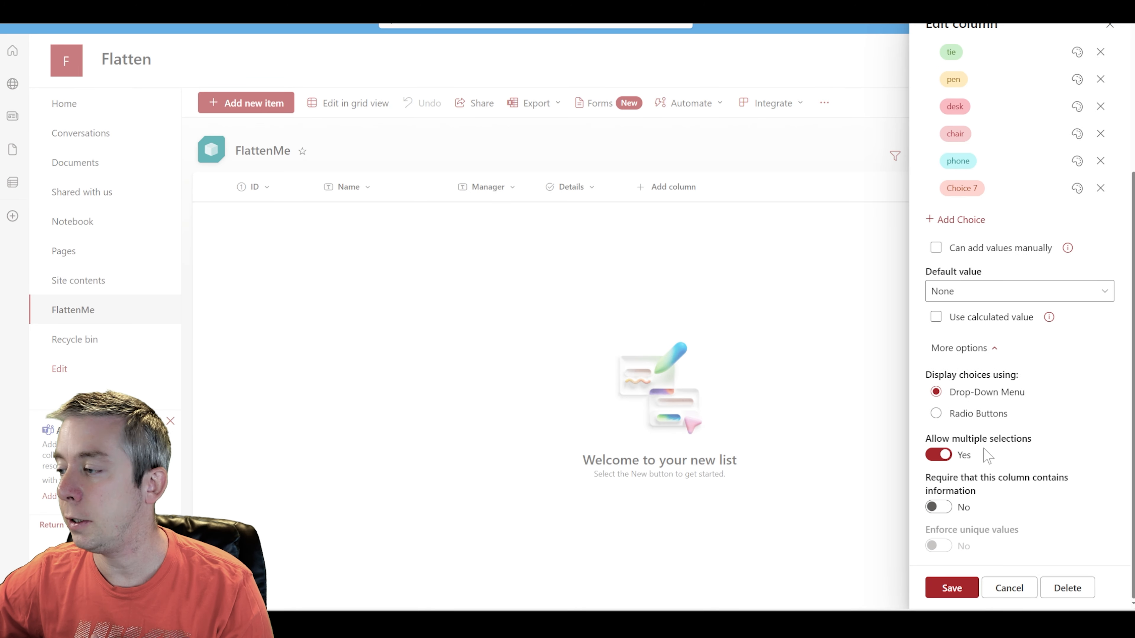
click(952, 588)
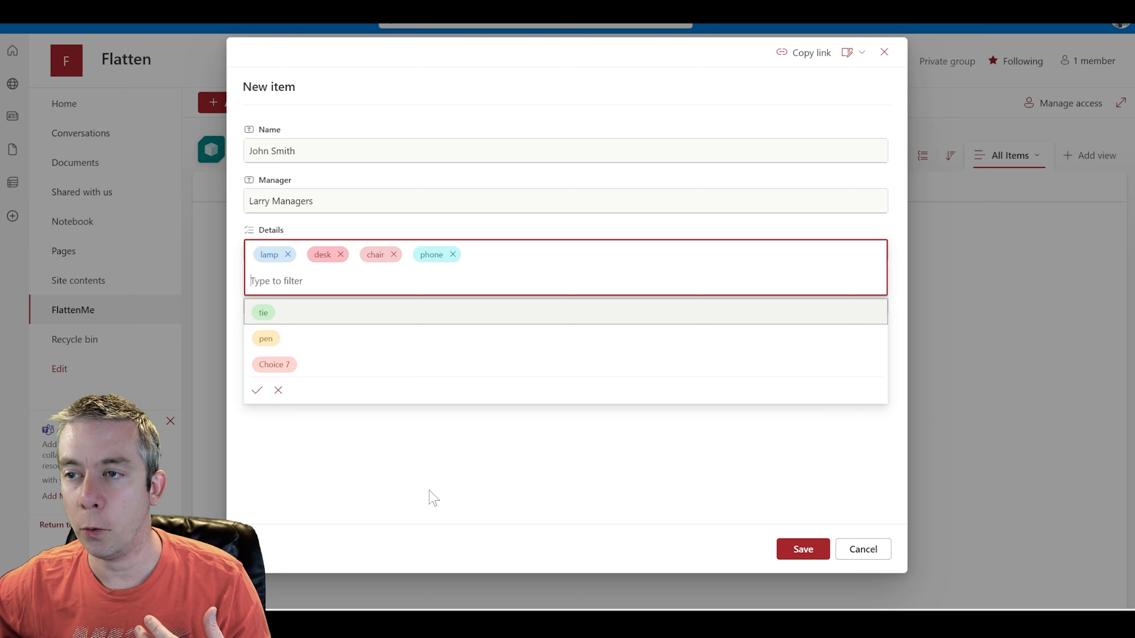
Step: Save the first item with lamp, desk, chair and phone as Details, and widen the list's Details column
click(481, 497)
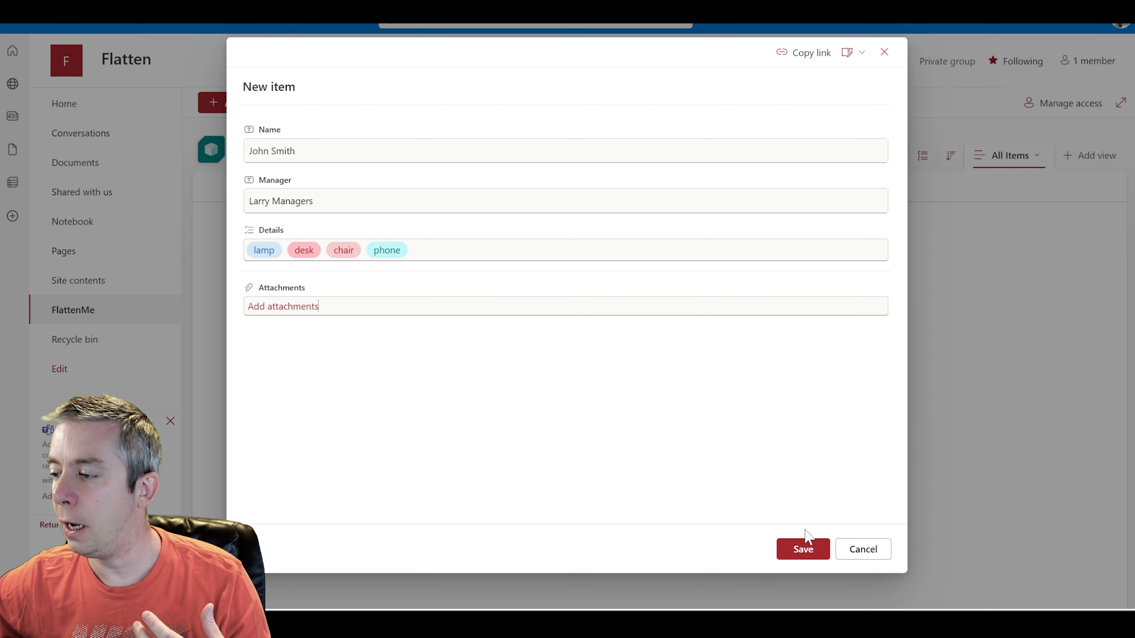
click(803, 555)
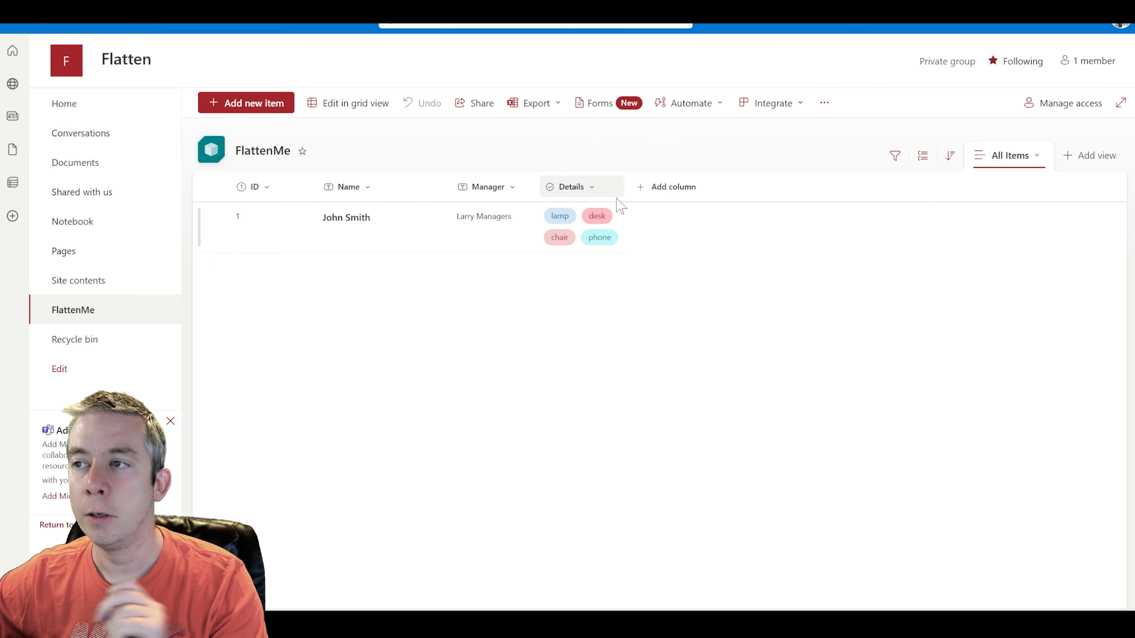
drag(625, 187, 755, 185)
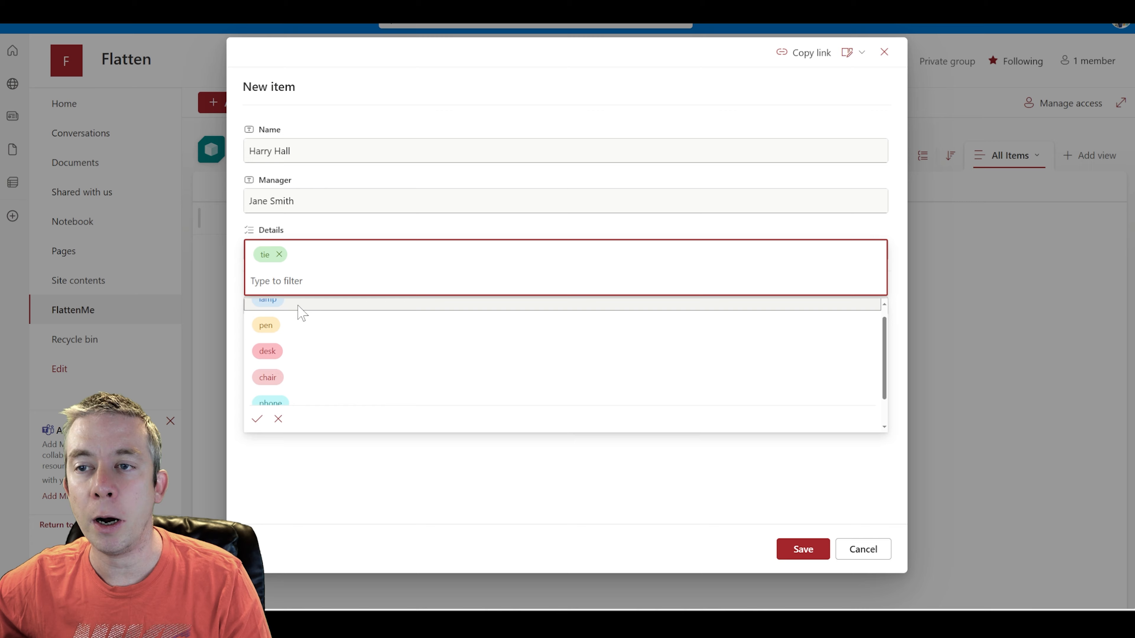
Step: Add pen to tie in the Details choices of the second new item
scroll(299, 313, down, 2)
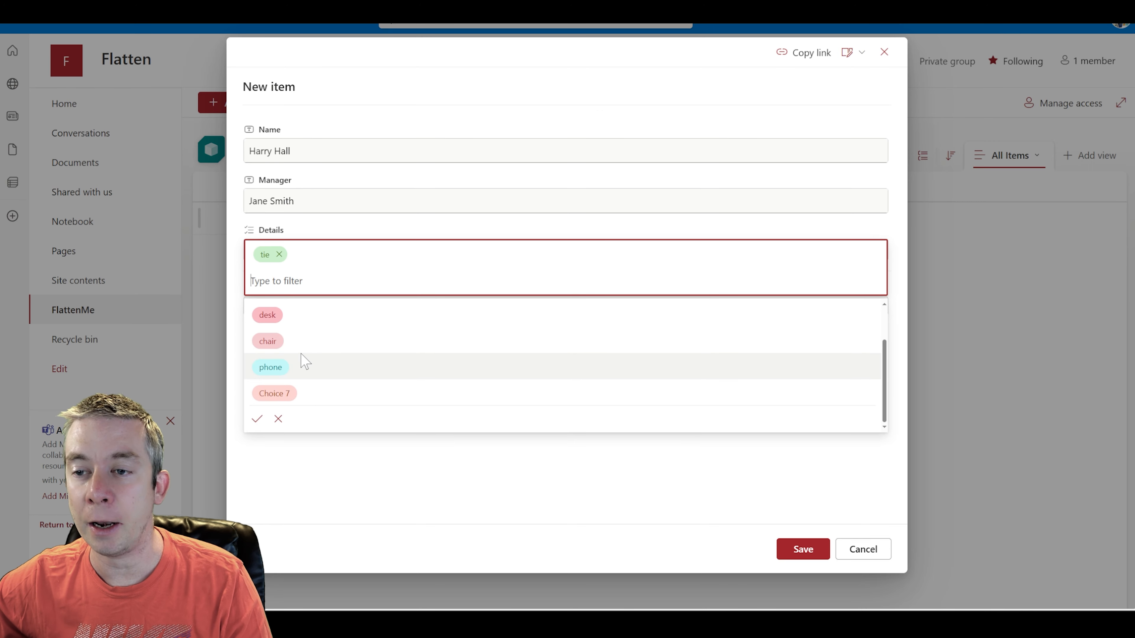
scroll(288, 378, up, 2)
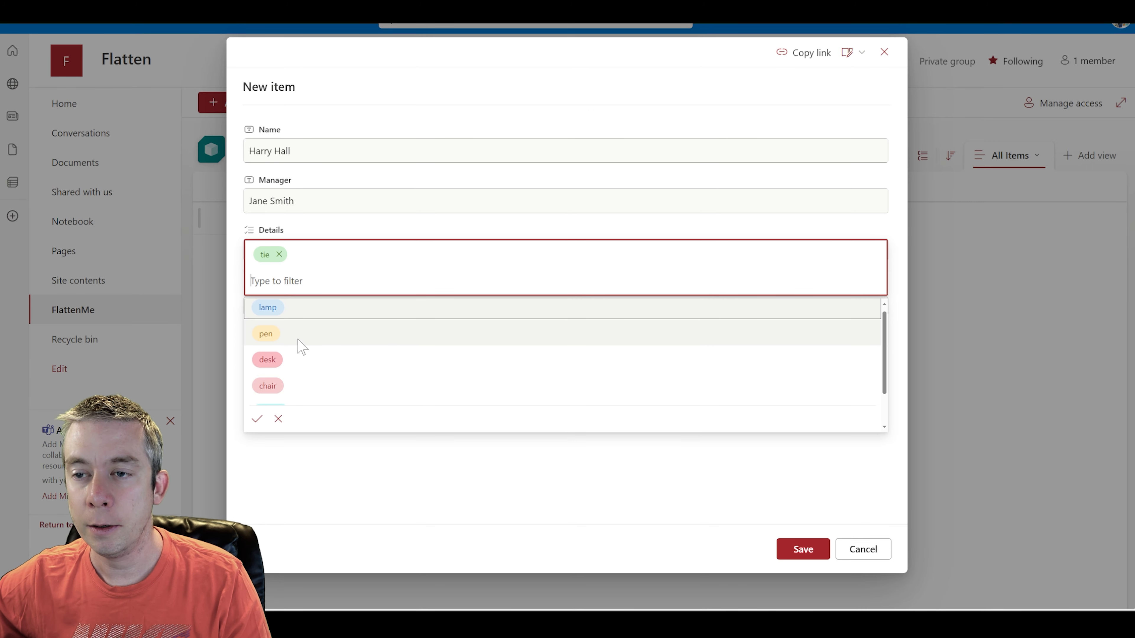
click(298, 342)
scroll(296, 347, down, 1)
click(292, 397)
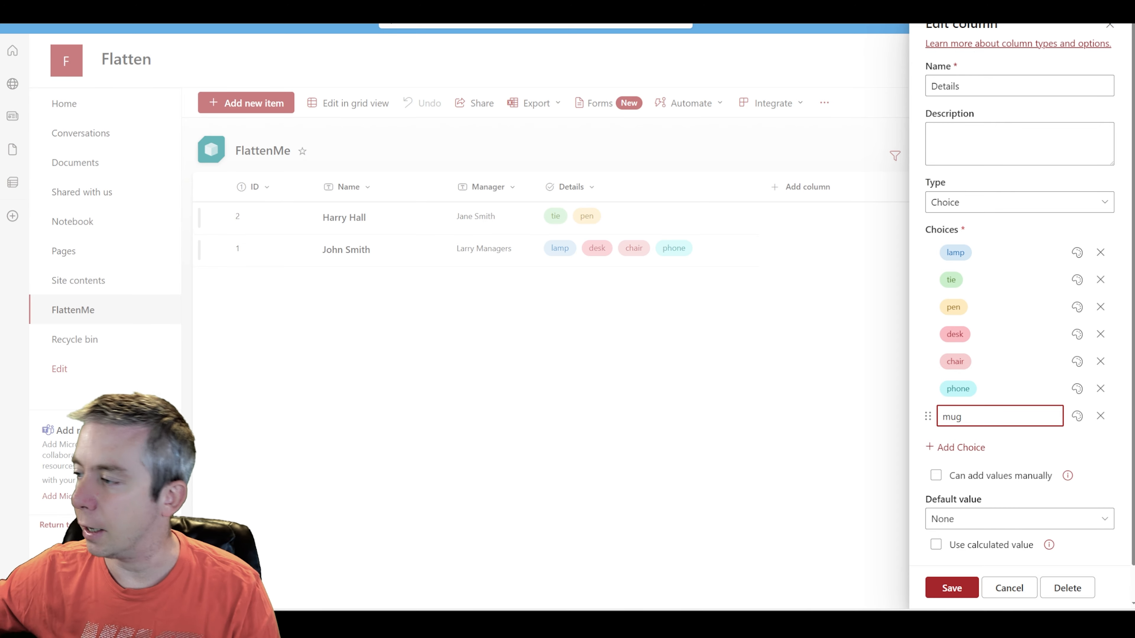
Step: Save the Details column with mug as its last choice, and open the second item's Details for editing
click(938, 593)
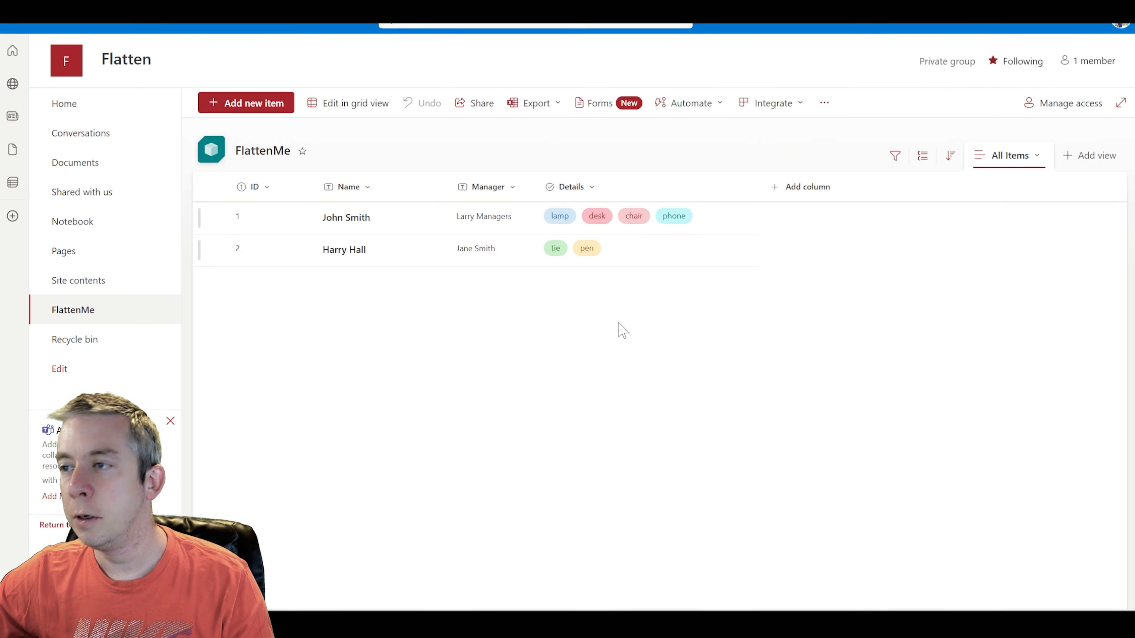
click(351, 257)
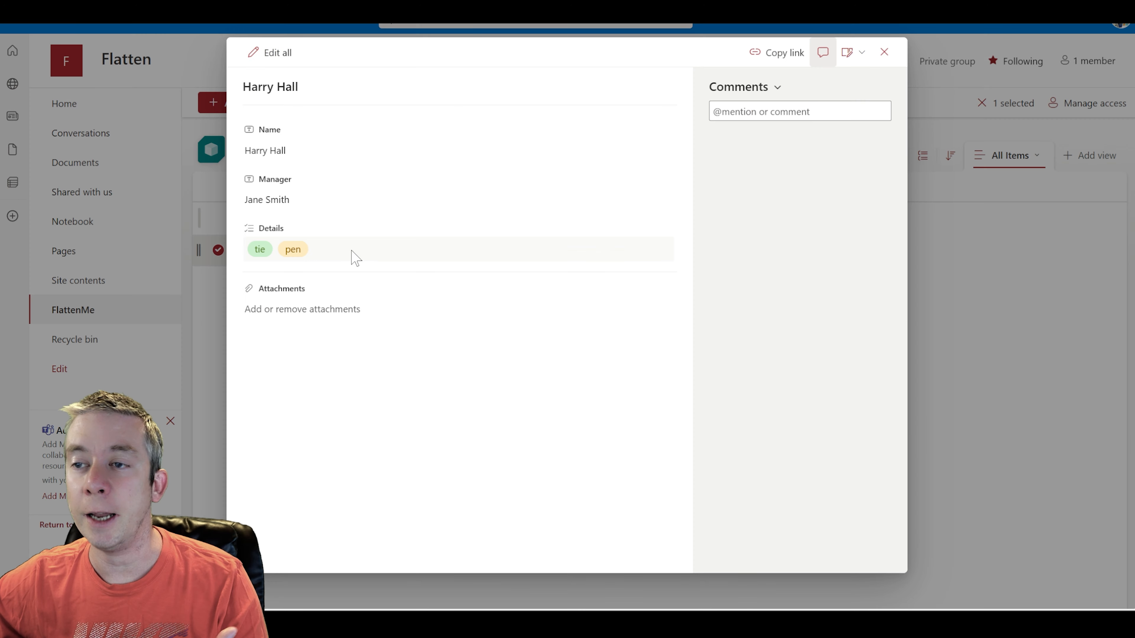
click(311, 258)
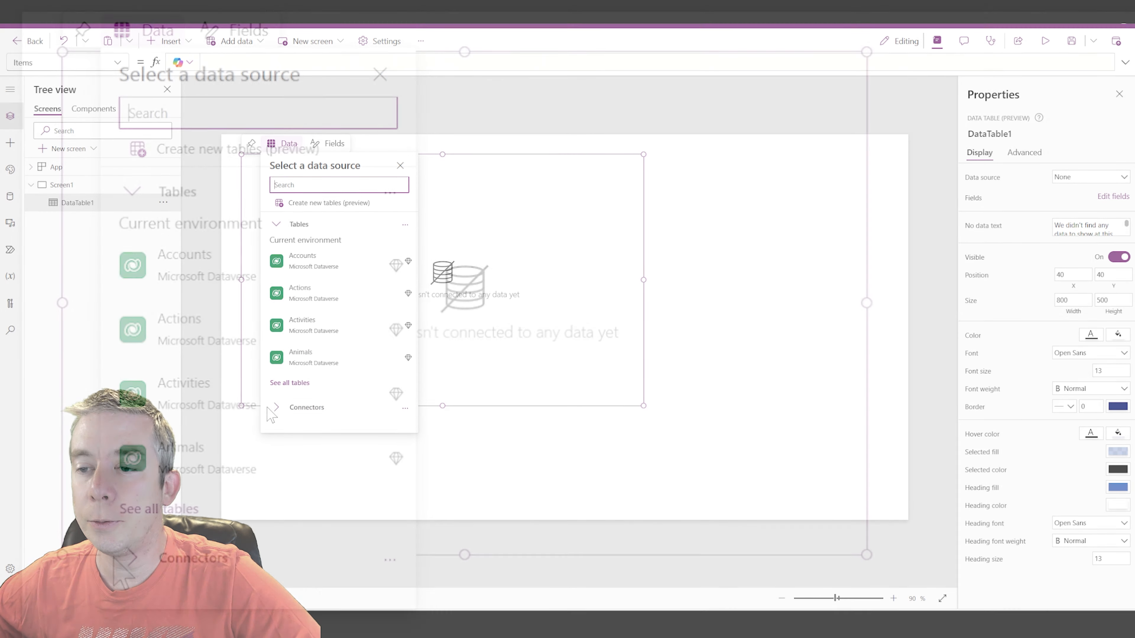
Step: Find the SharePoint connector and choose the FlattenMe list from the Flatten site as the data table's source
click(275, 407)
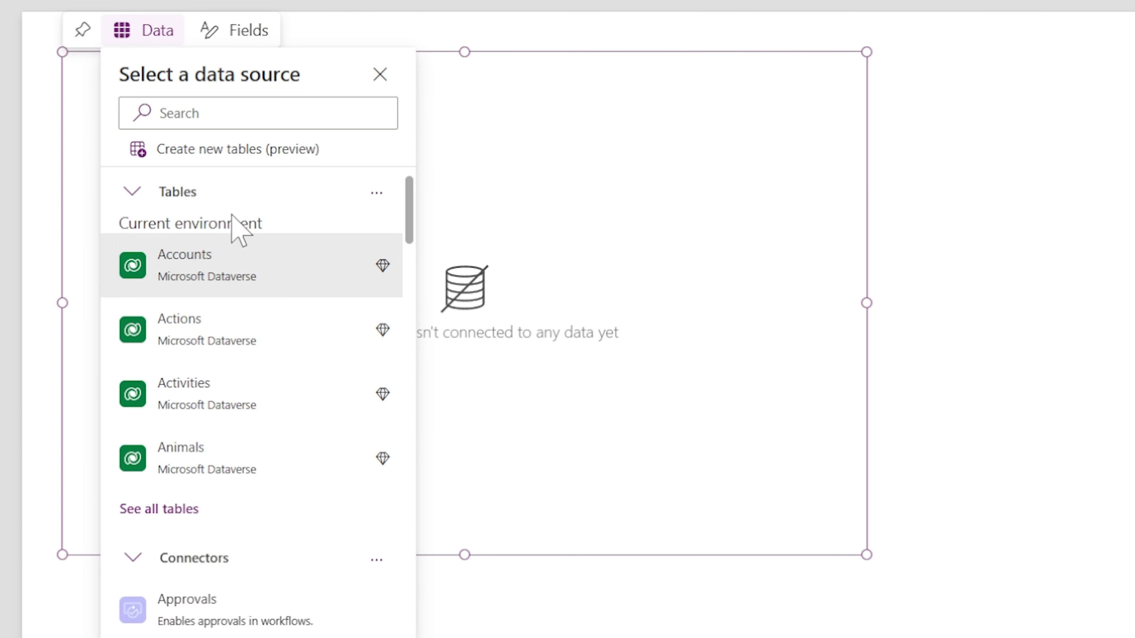
click(333, 185)
text(sha)
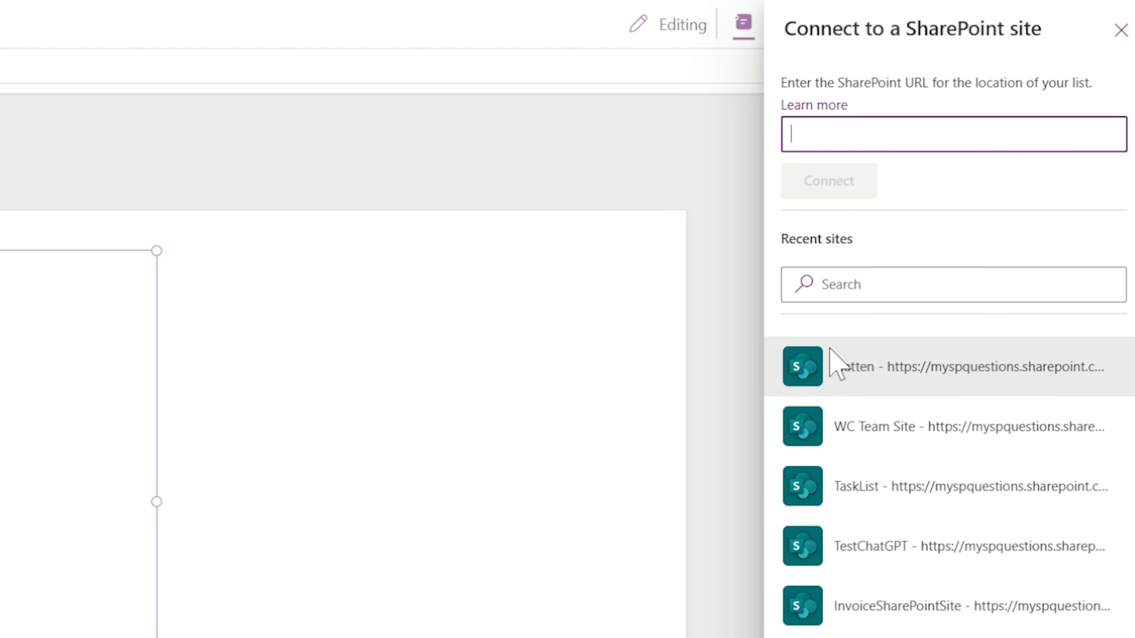
click(858, 376)
click(858, 376)
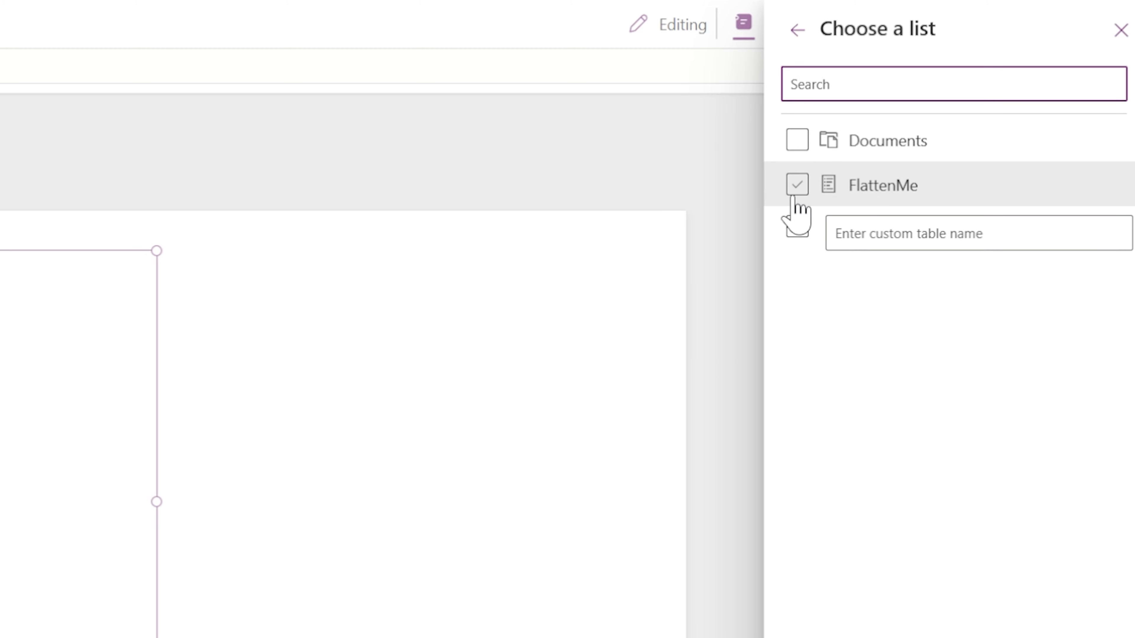
click(791, 196)
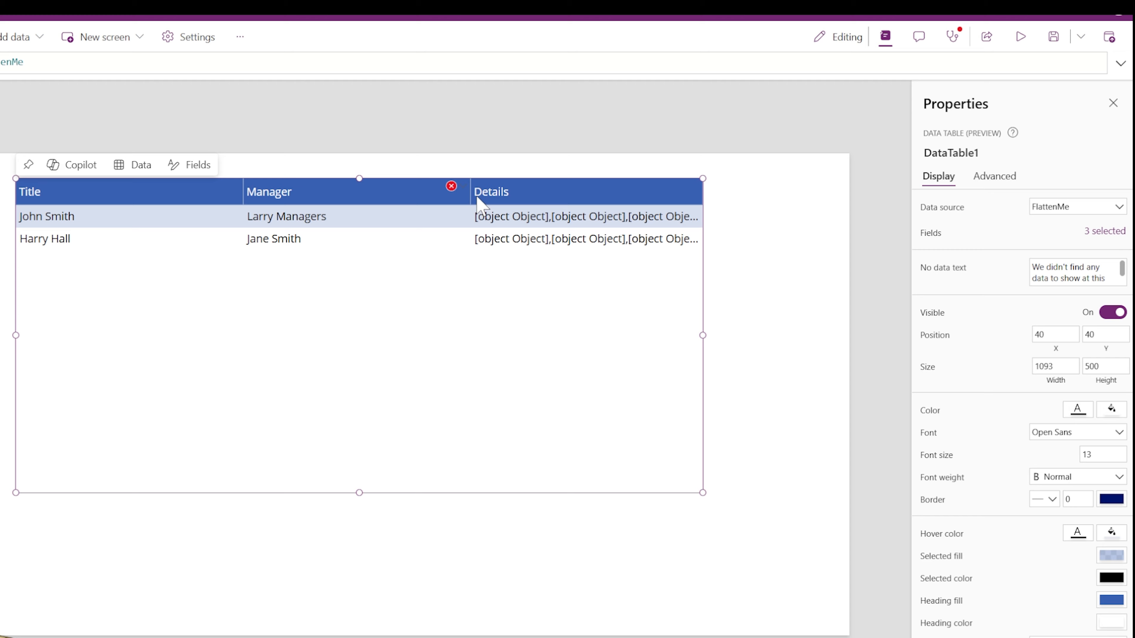
Step: Add the ID field to the data table and move it ahead of Title as the first column
click(1100, 233)
click(727, 128)
scroll(732, 250, down, 10)
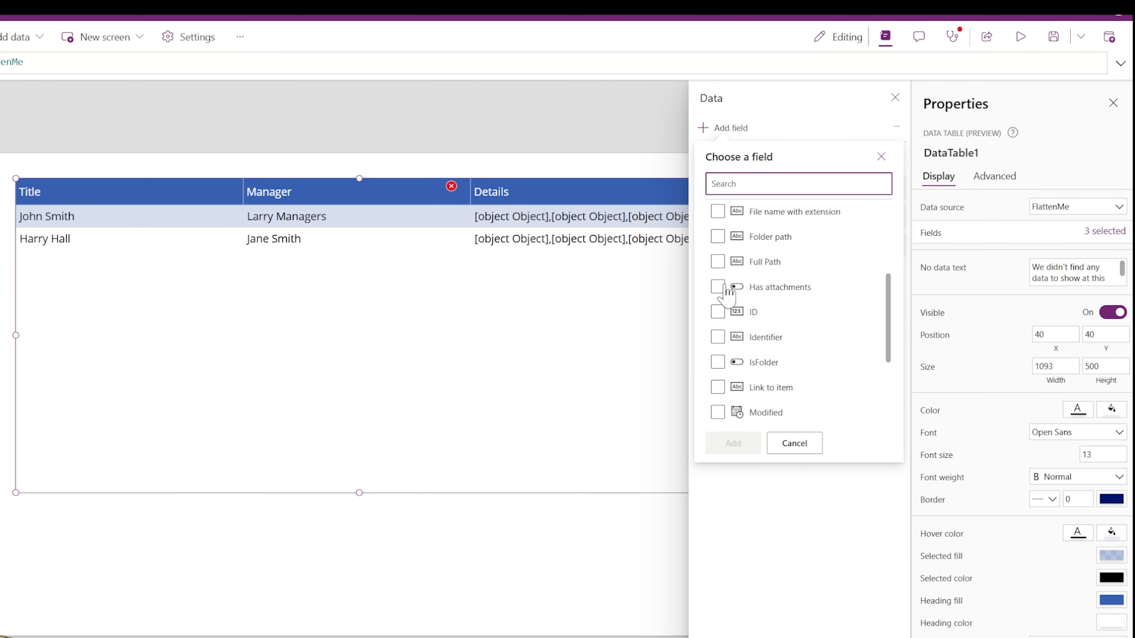
scroll(717, 304, up, 5)
click(718, 273)
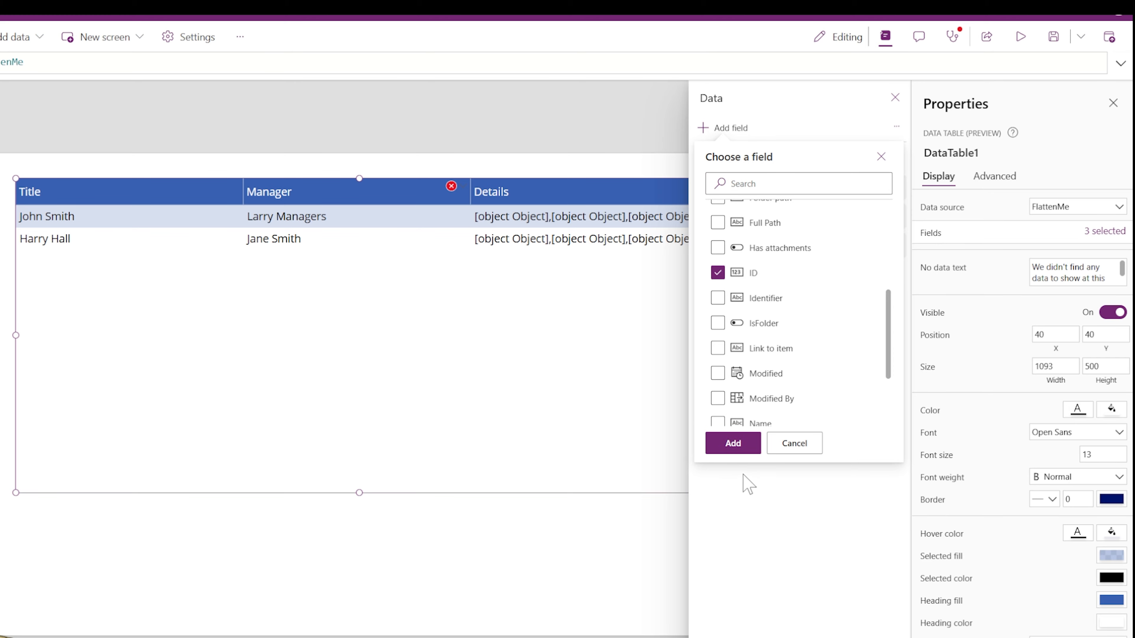
click(733, 444)
click(895, 98)
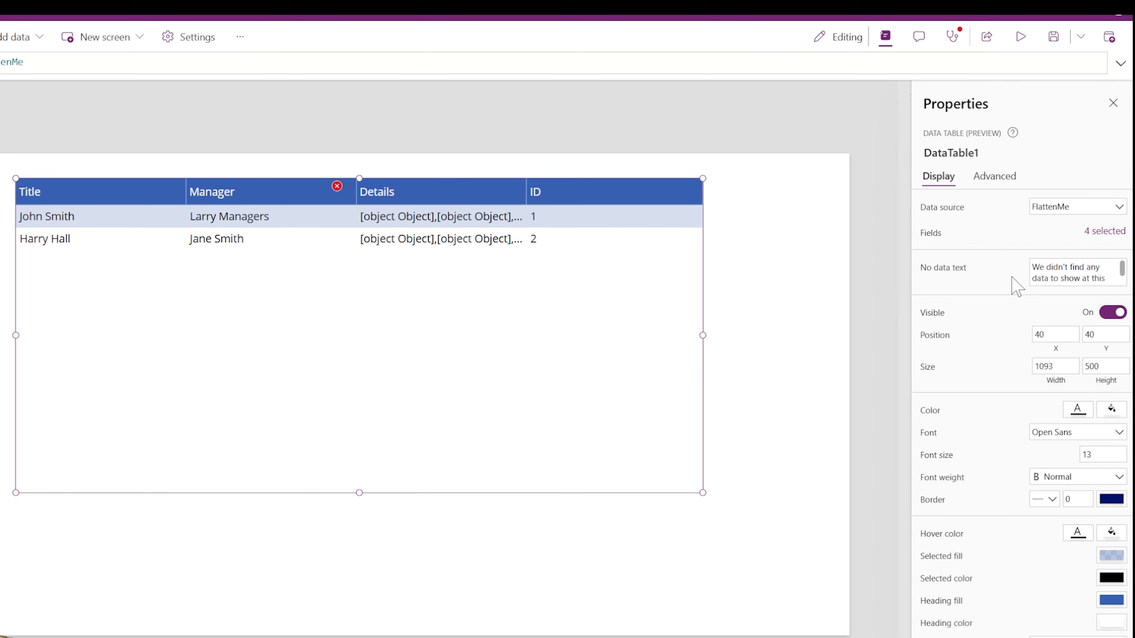
click(1091, 241)
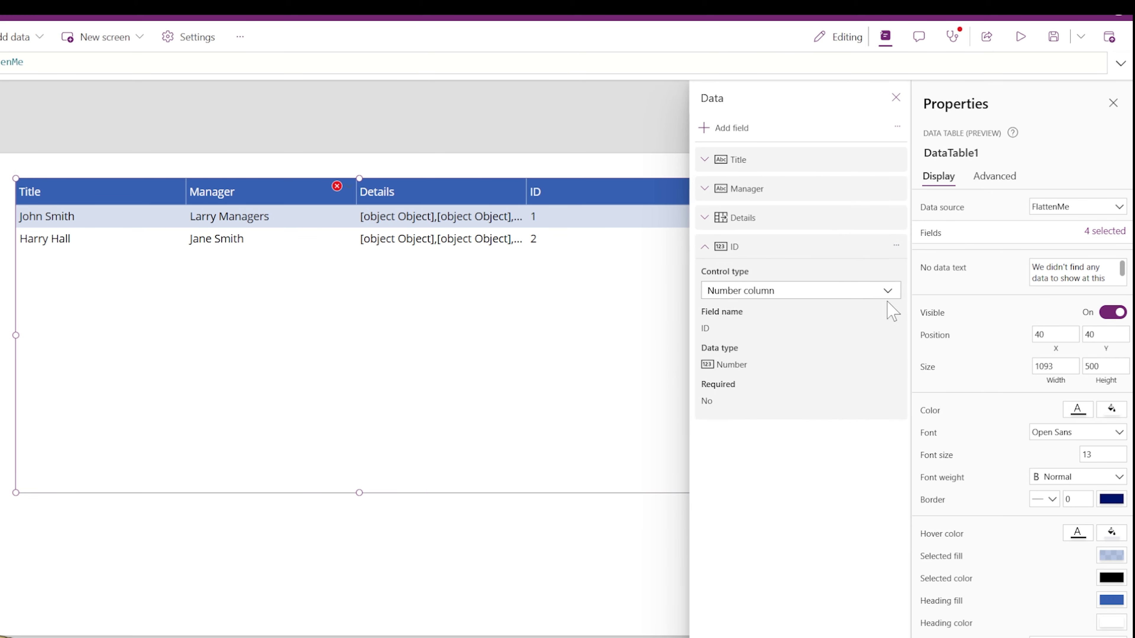
drag(735, 253, 743, 151)
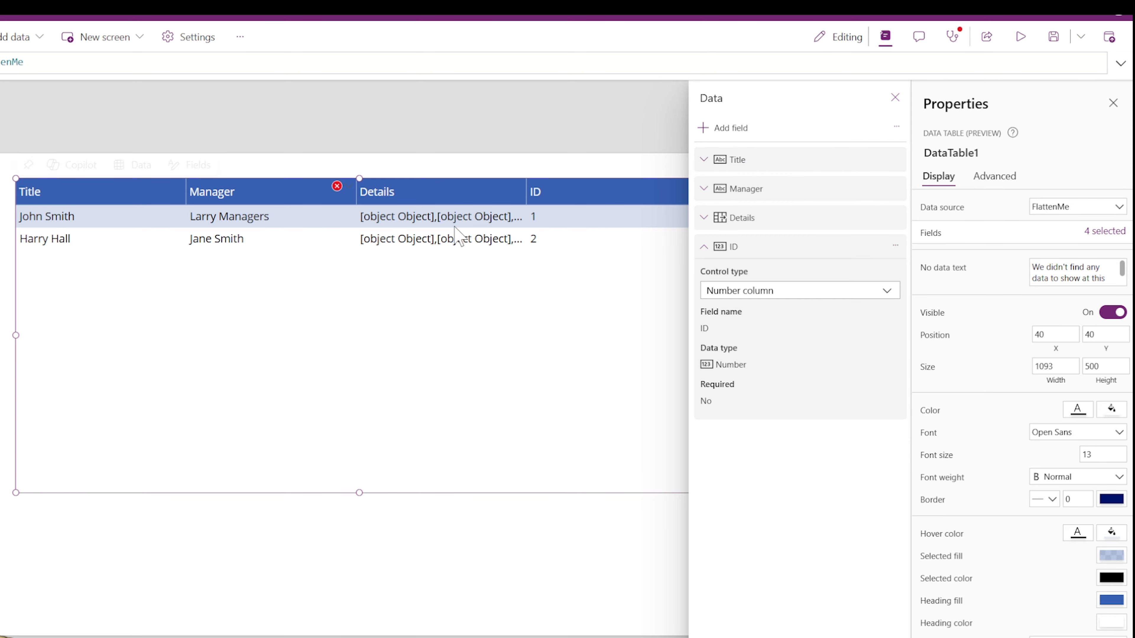
Step: Examine the Text formula of the data table's Details column
click(544, 313)
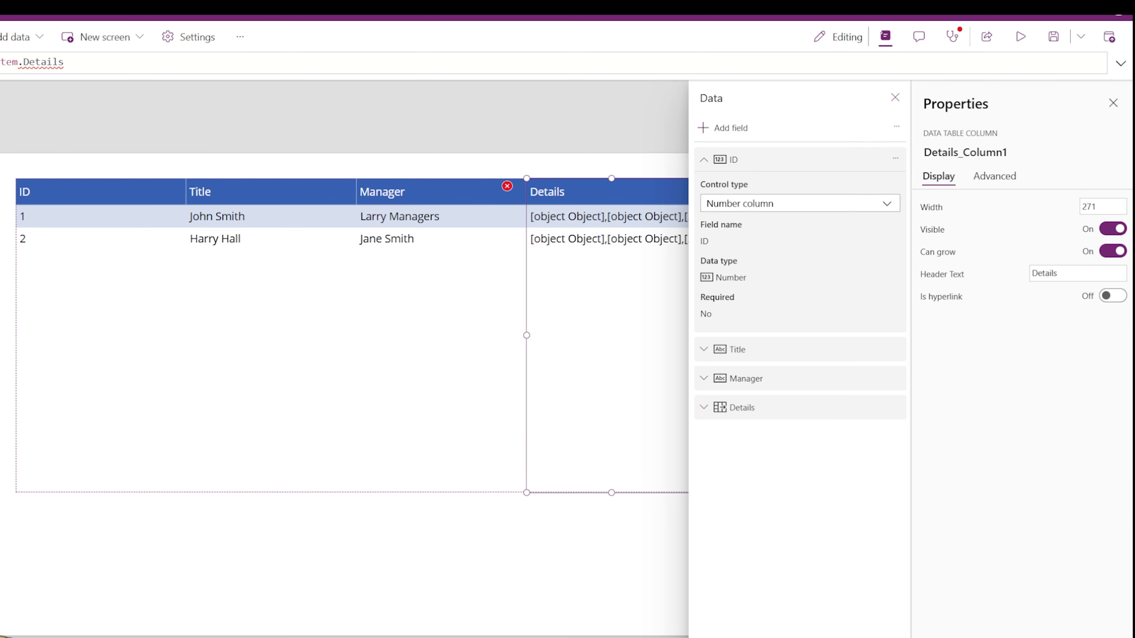
click(70, 63)
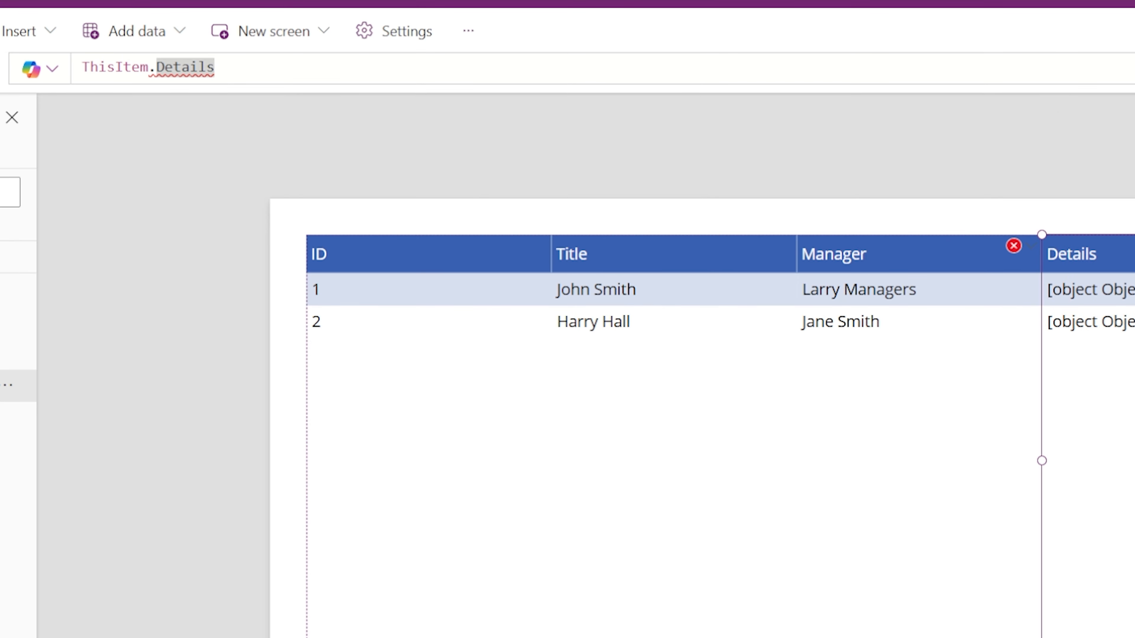
click(216, 67)
Step: Narrow the data table's ID column to little more than the width of its header
click(607, 268)
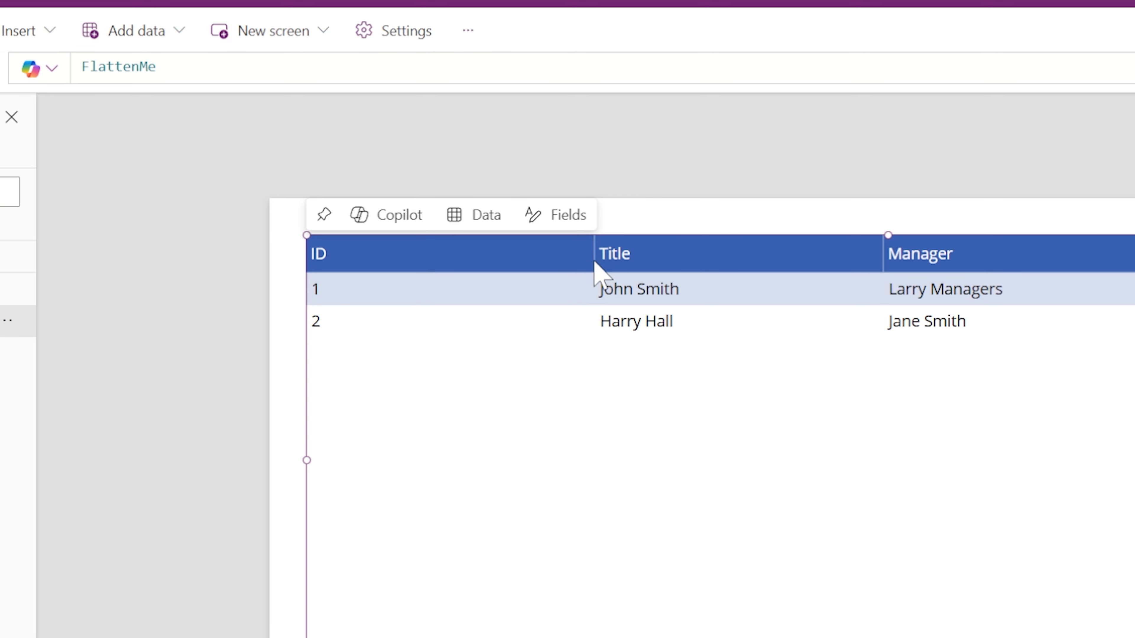
click(557, 383)
drag(593, 460, 379, 451)
Step: Set the Details column's Text formula to Concat(ThisItem.Details,Value,",") and select the whole data table
click(1131, 336)
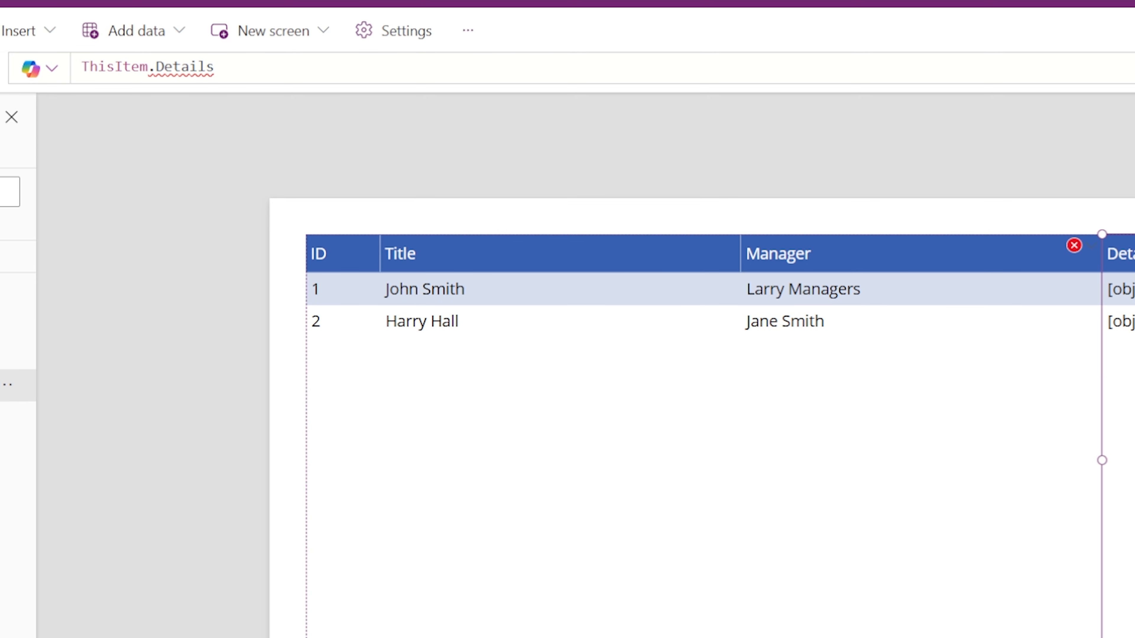
drag(213, 67, 81, 67)
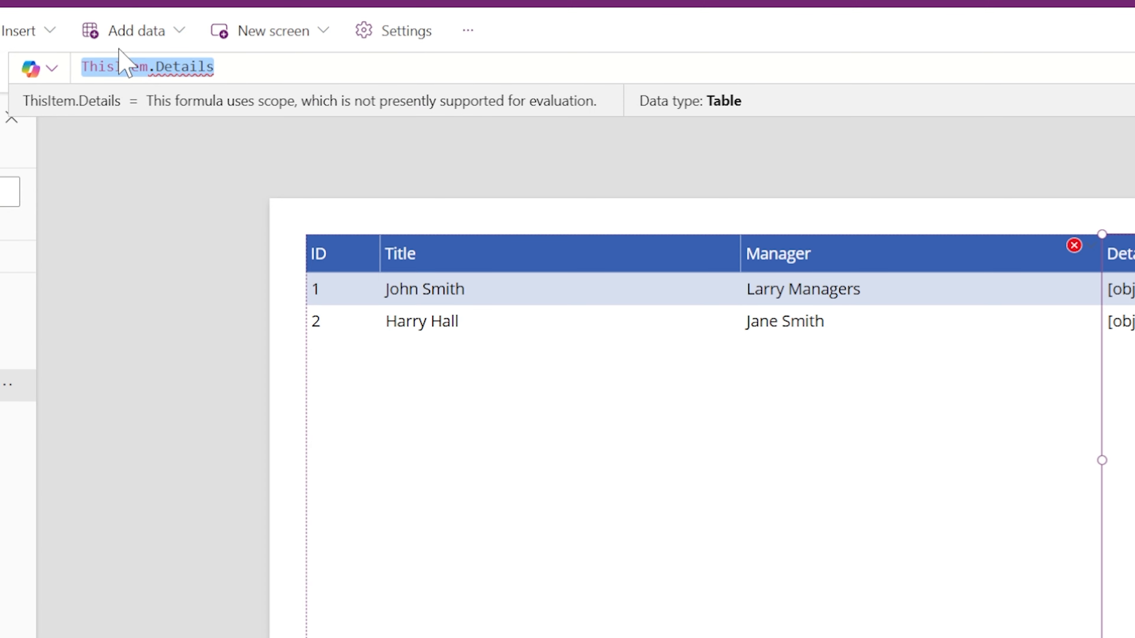
text(Concat(T)
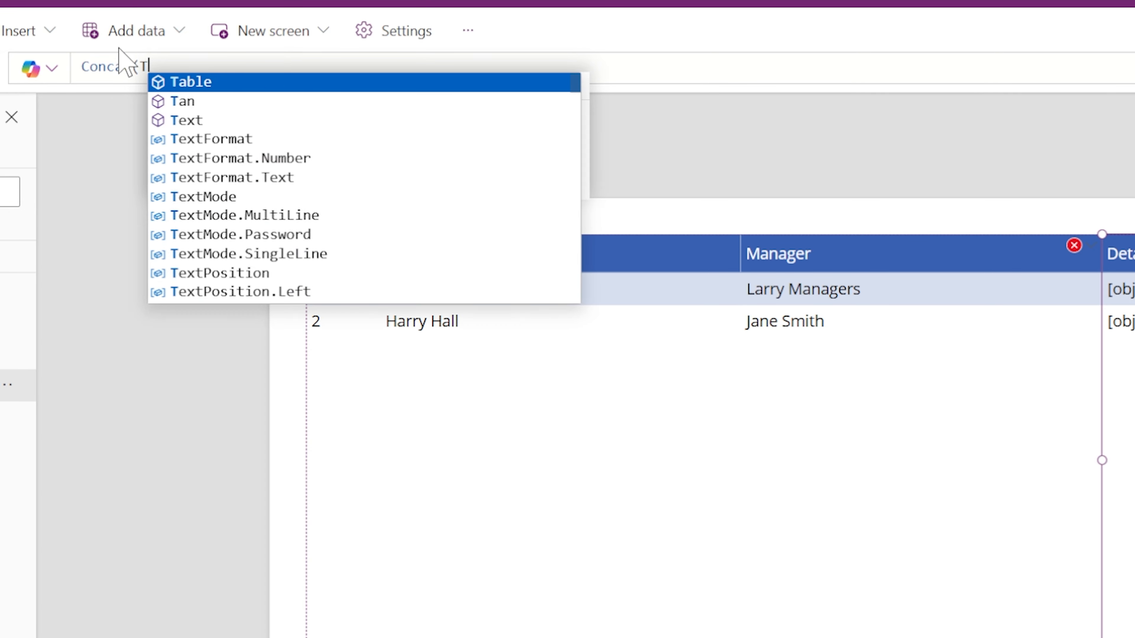
text(hisItem.Details,)
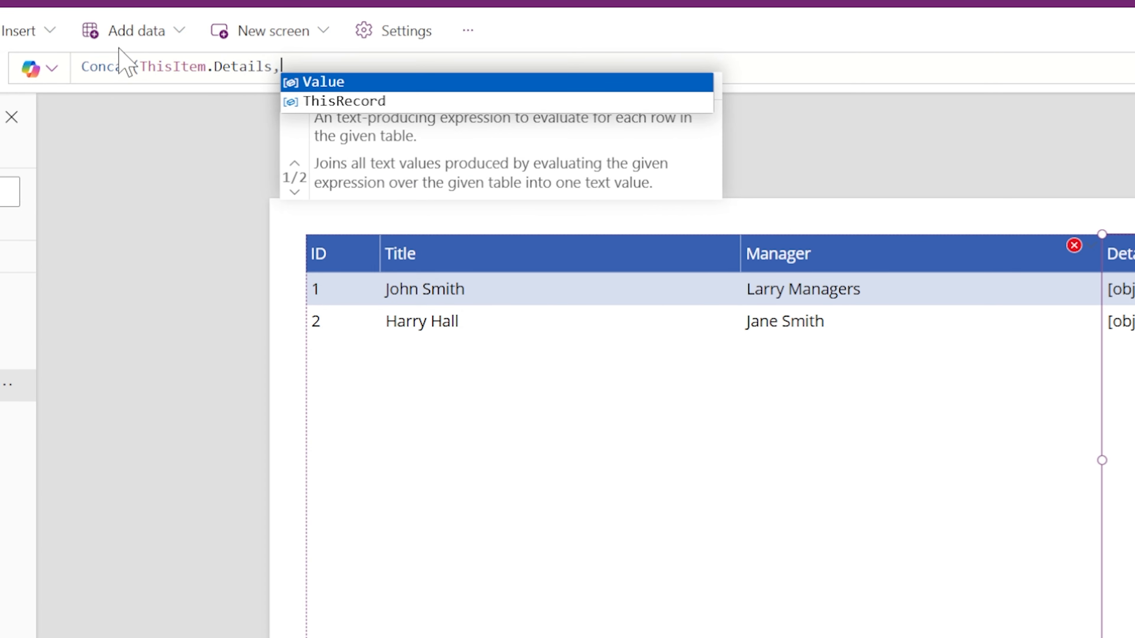
text(Val)
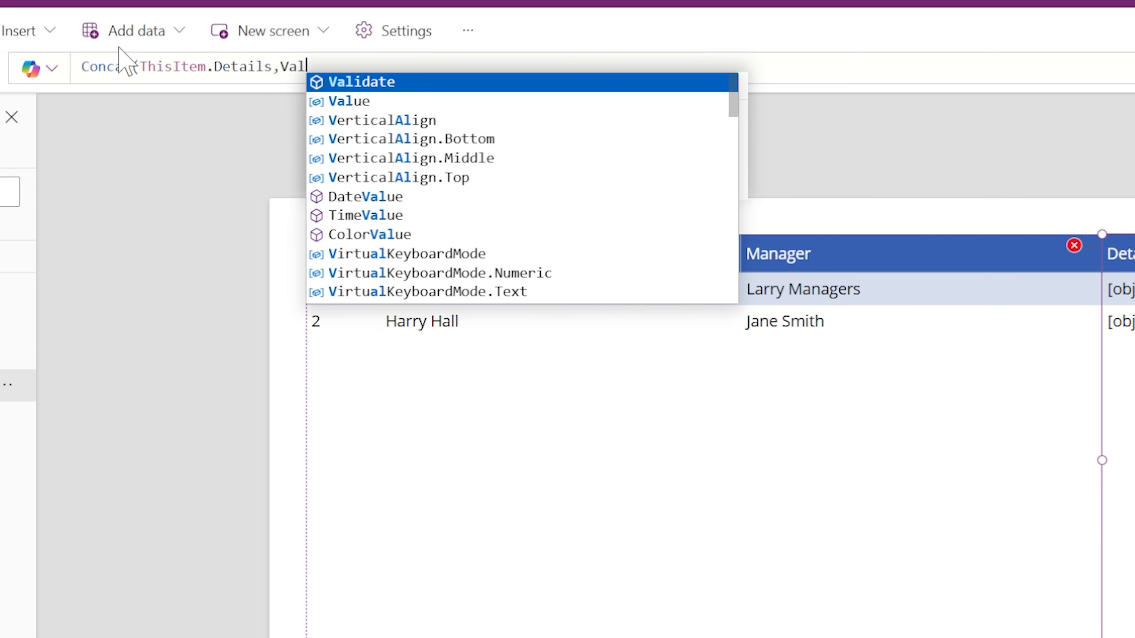
text(ue,",")
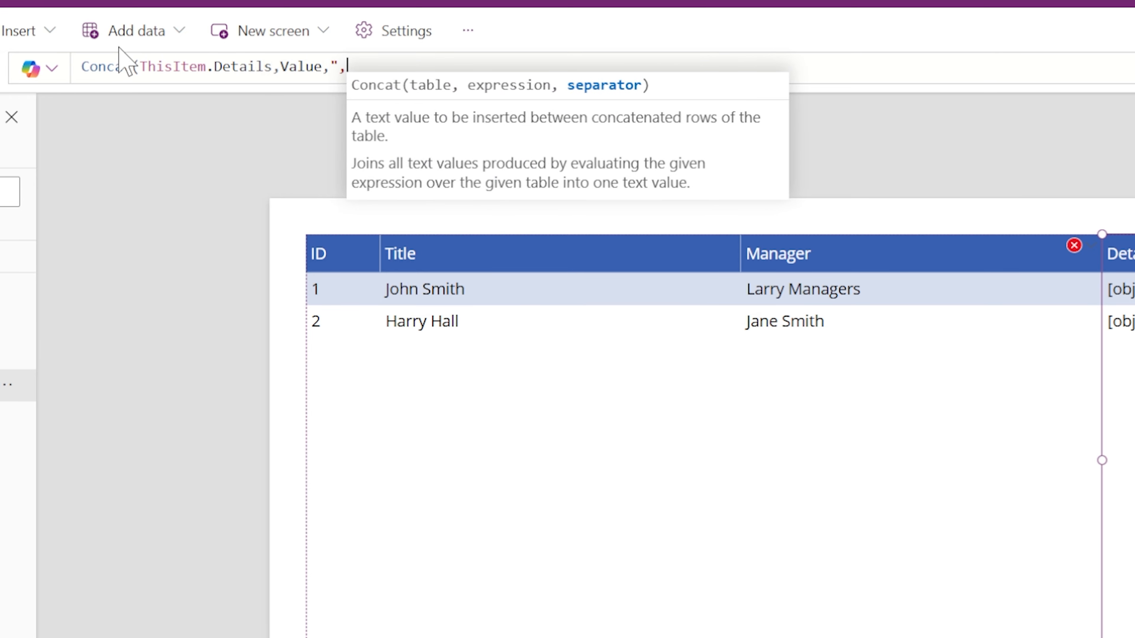
text())
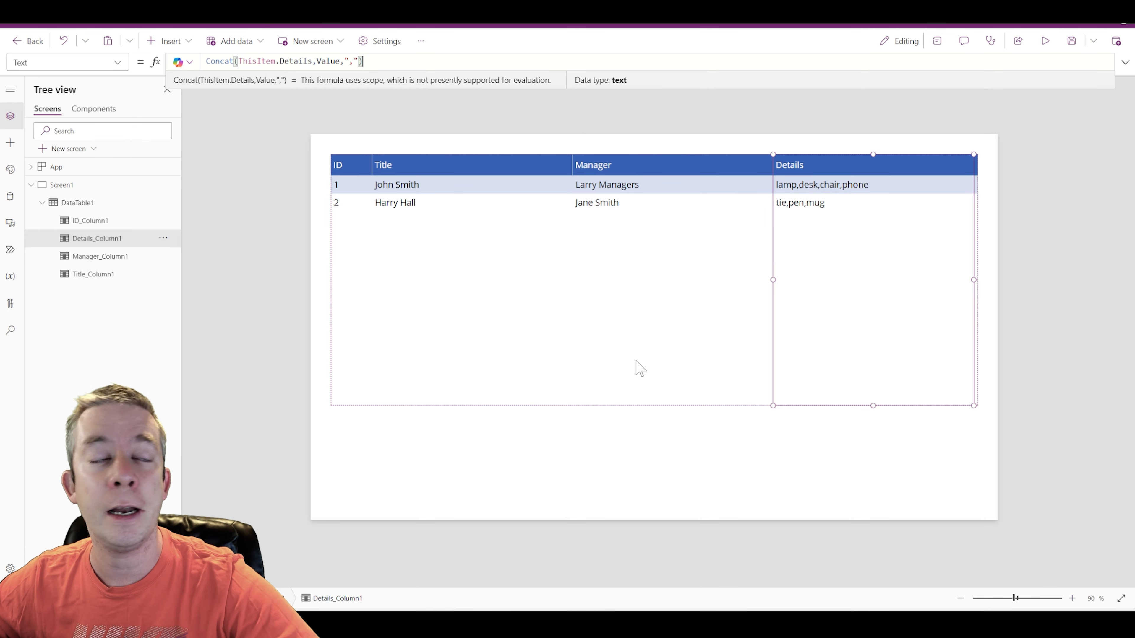
click(999, 409)
click(977, 390)
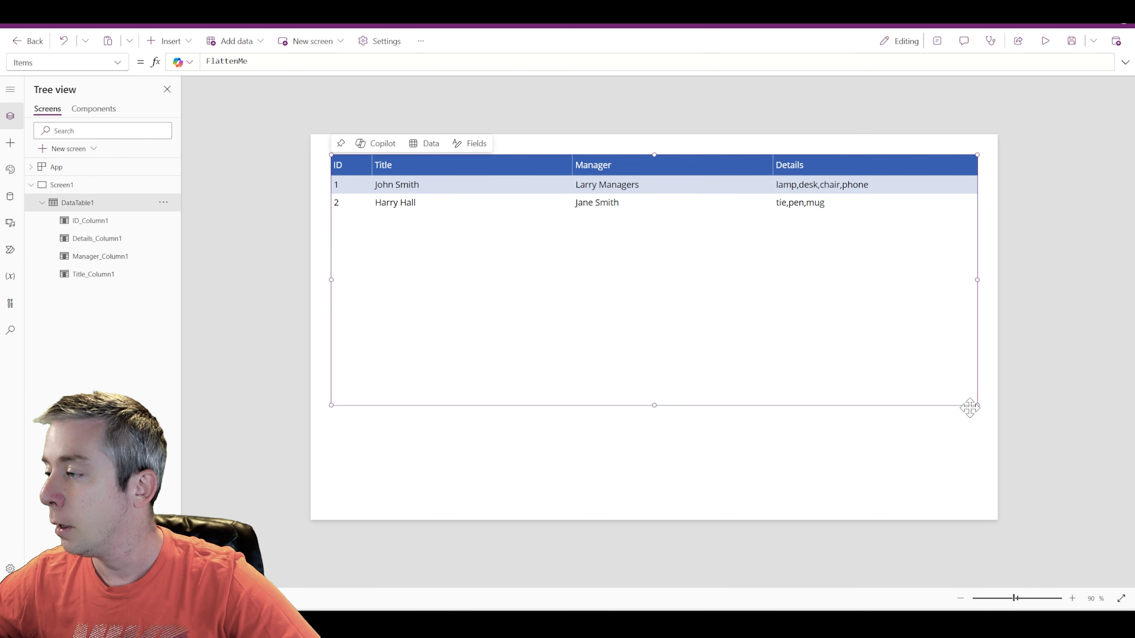
Step: Insert a Table control without choosing a data source and move it into the empty area below the data table
click(659, 418)
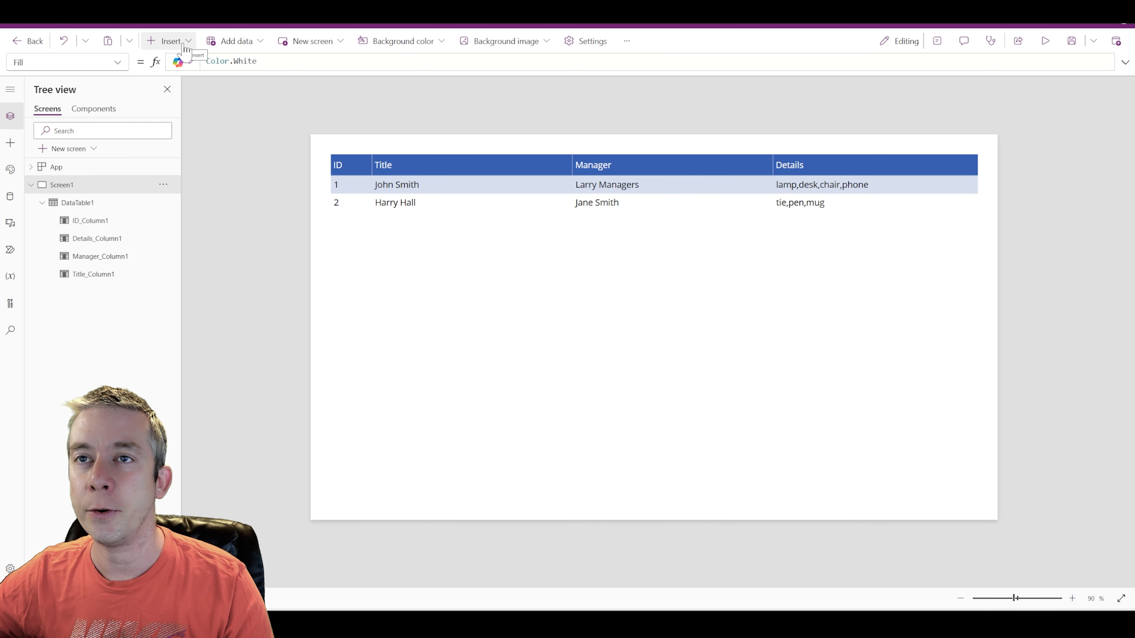
click(170, 41)
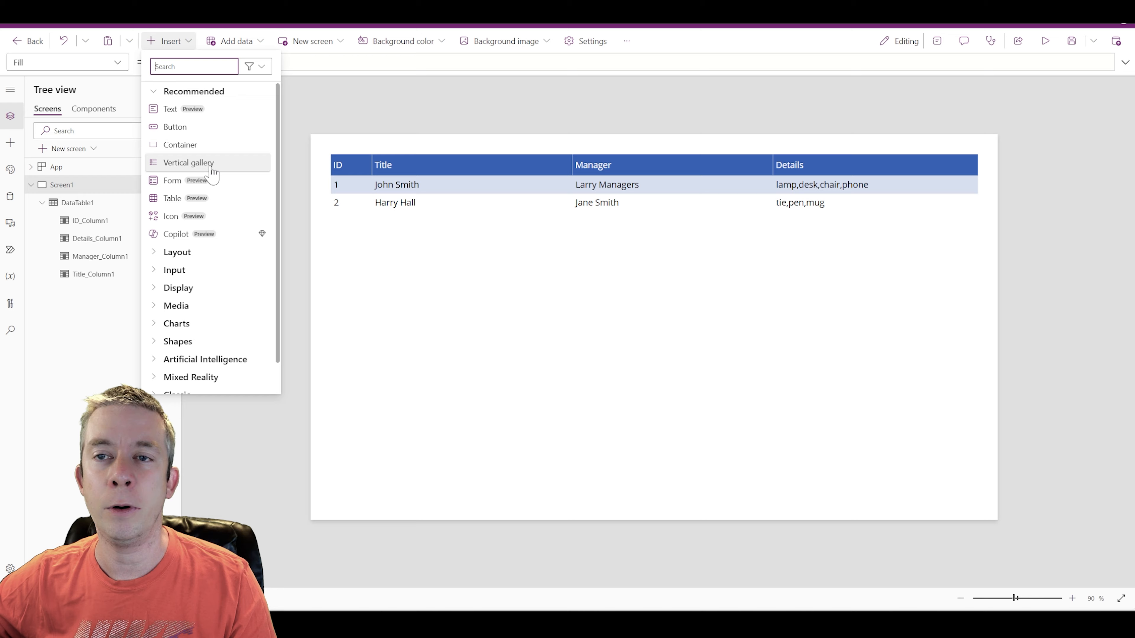
click(197, 201)
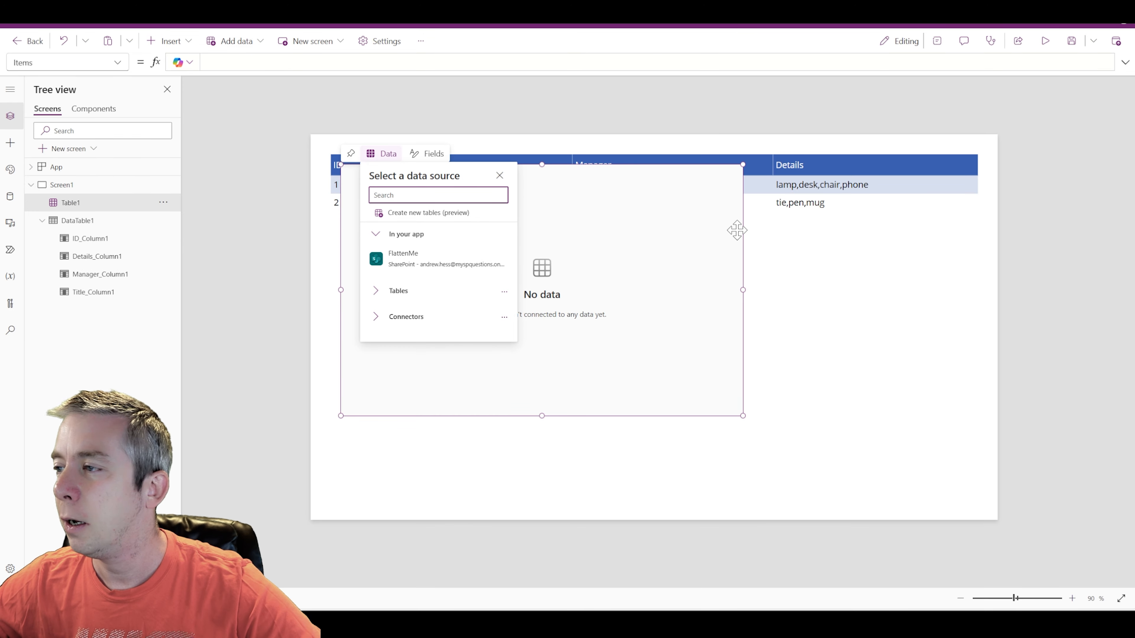
drag(739, 228, 728, 315)
click(623, 168)
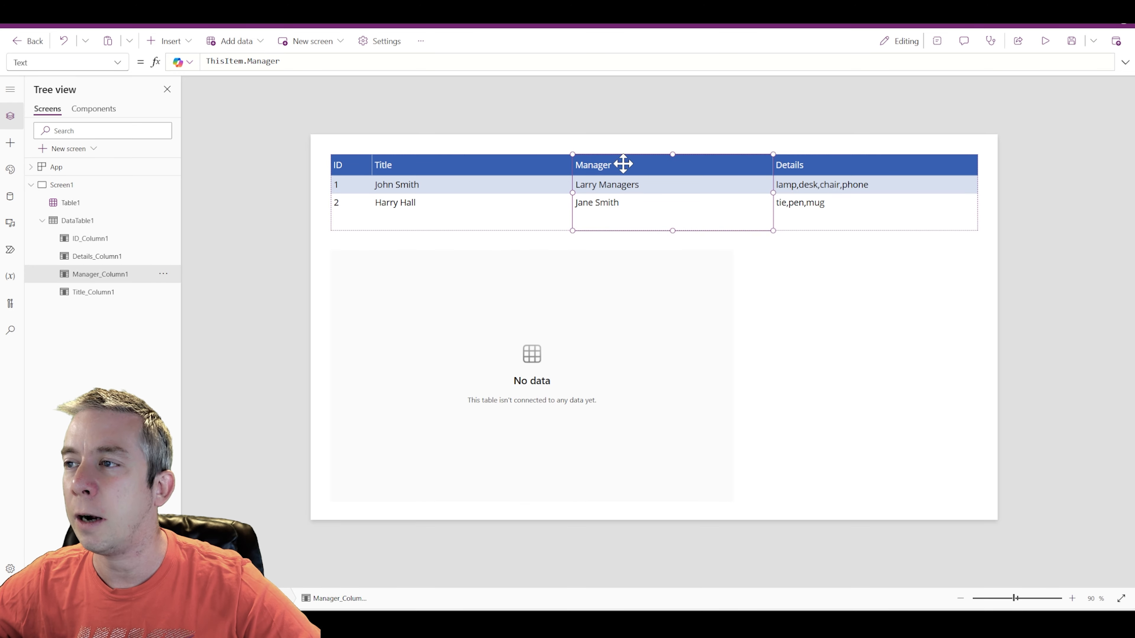
click(430, 384)
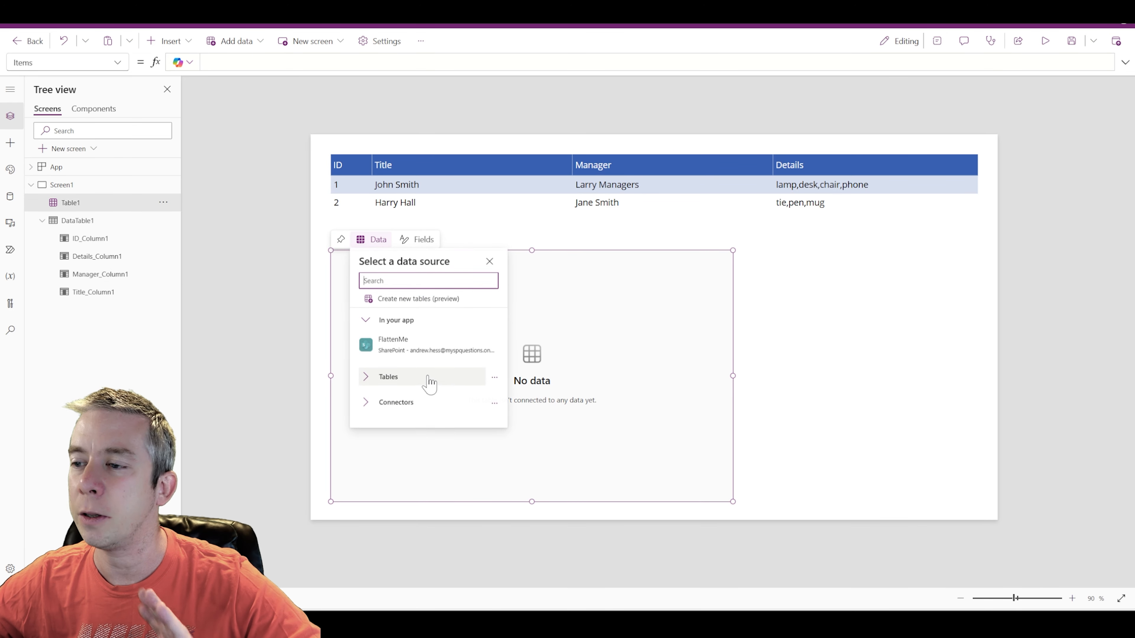
click(598, 388)
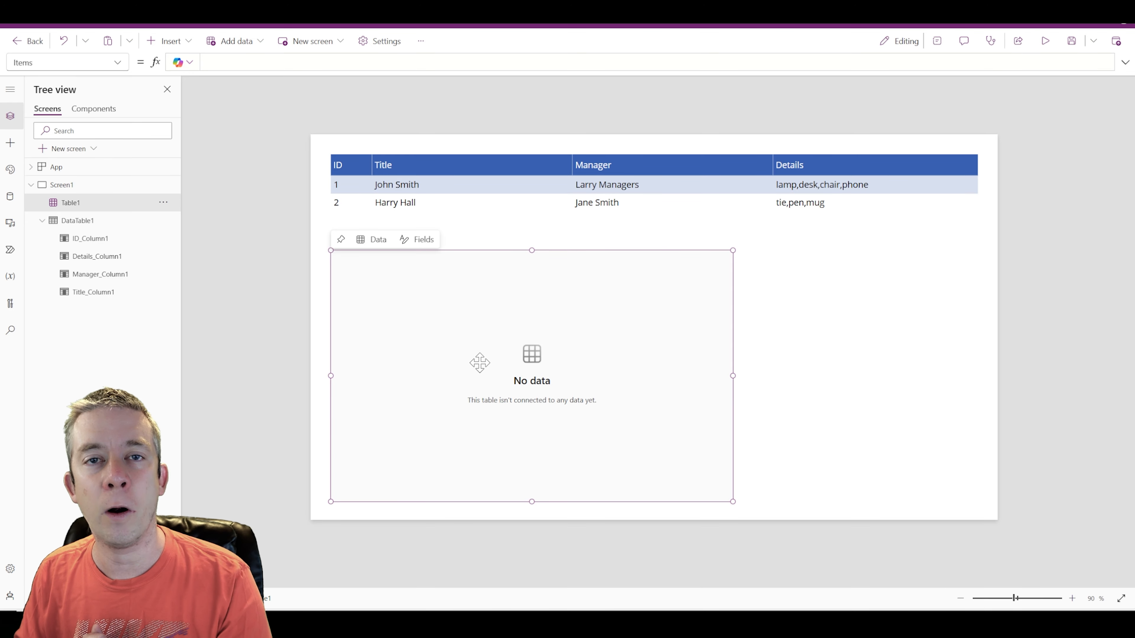
Step: Insert a button beside the empty table, sized about 272 by 153 at X 940, Y 260, and show its properties
click(170, 41)
click(179, 134)
drag(371, 162, 823, 273)
drag(863, 281, 920, 342)
click(937, 41)
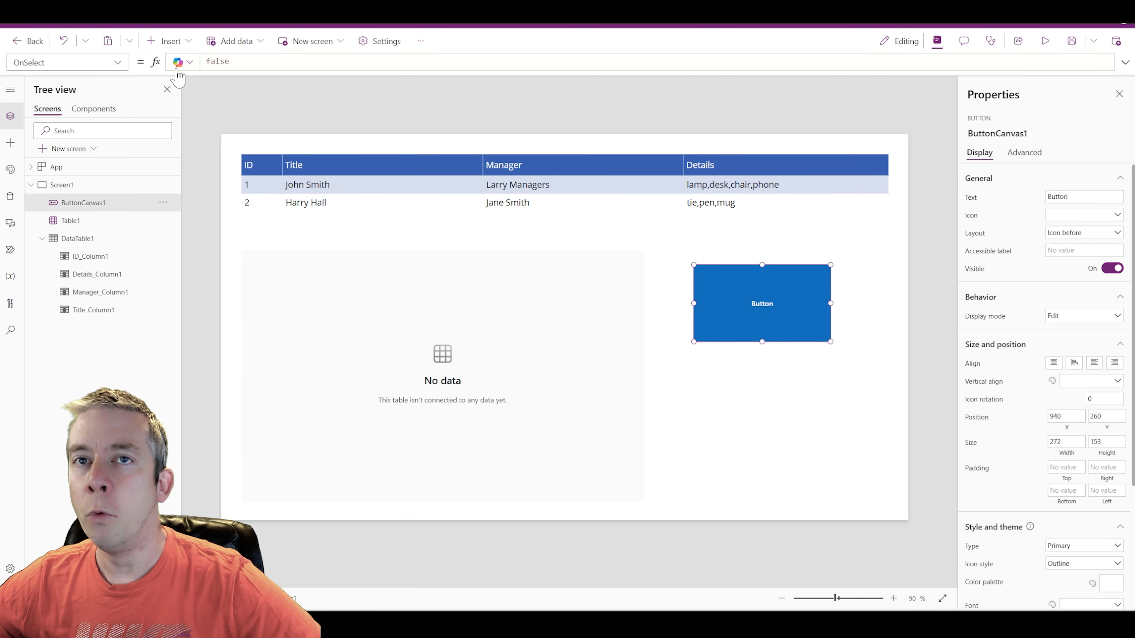
Step: Set the button's OnSelect formula to Collect(colMyCollection,FlattenMe)
click(1125, 66)
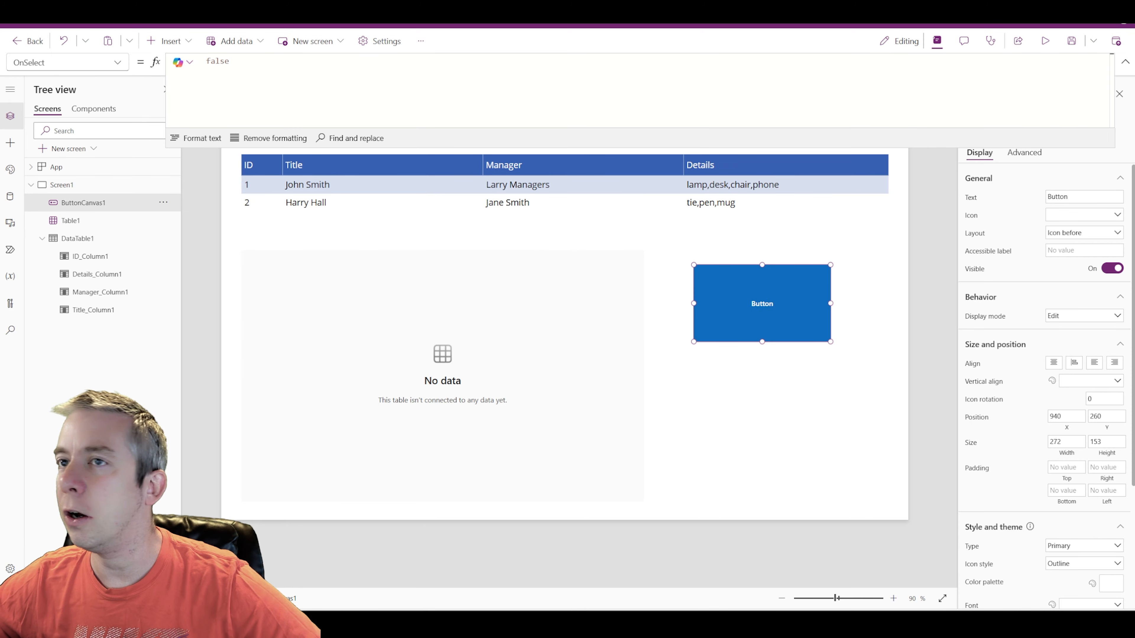
double_click(218, 61)
key(BackSpace)
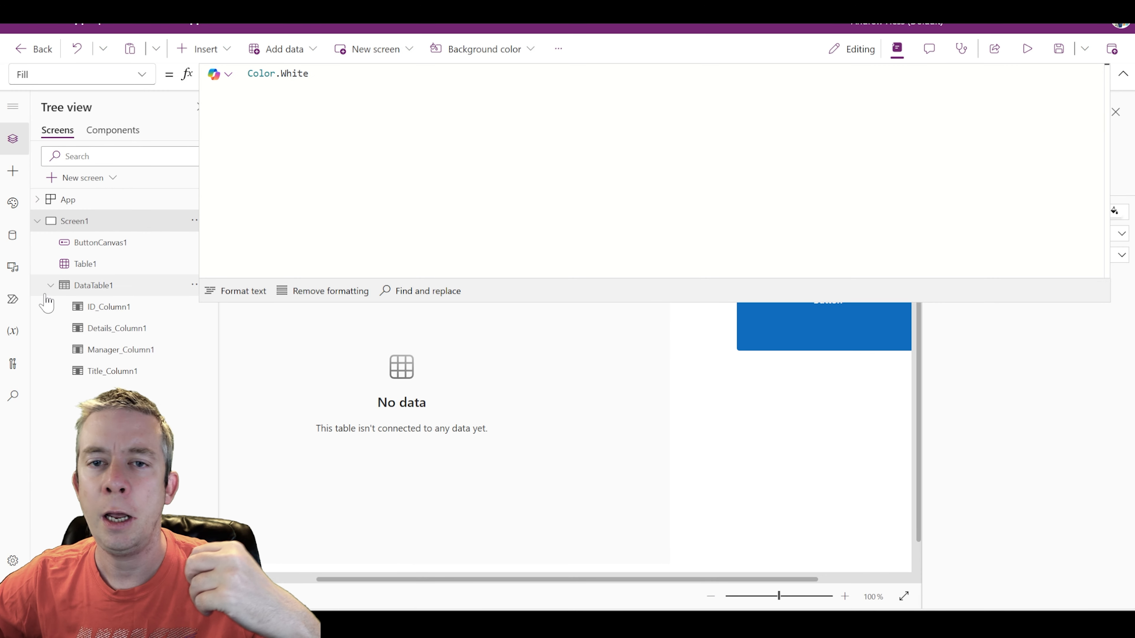
Step: Examine the colMyCollection collection's columns and the nested Details values stored in its first row
click(12, 331)
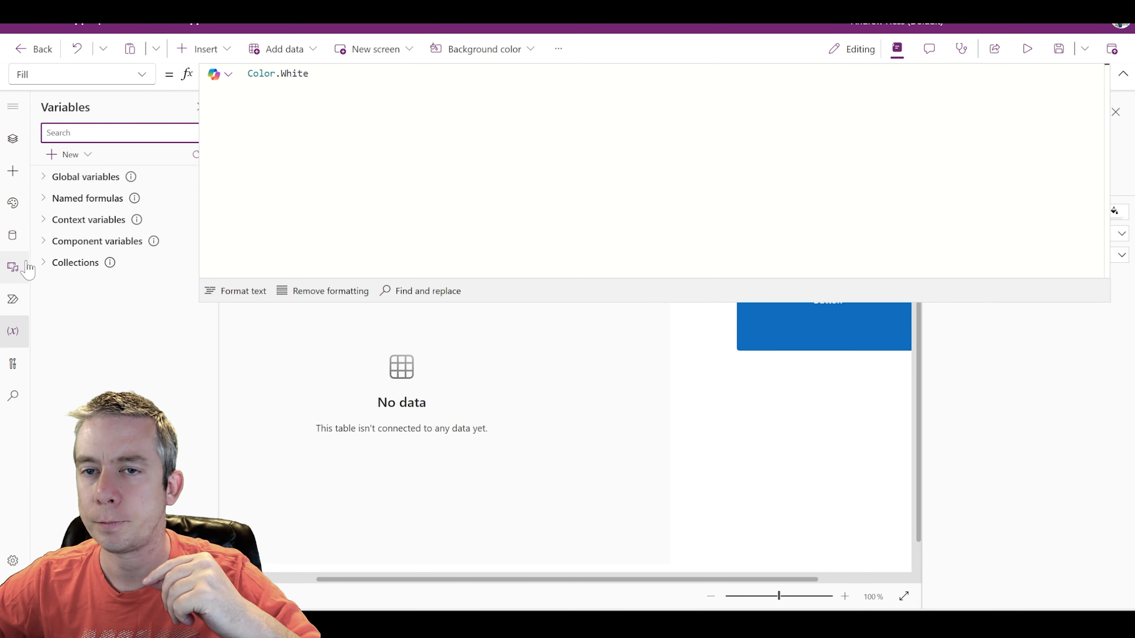
click(43, 262)
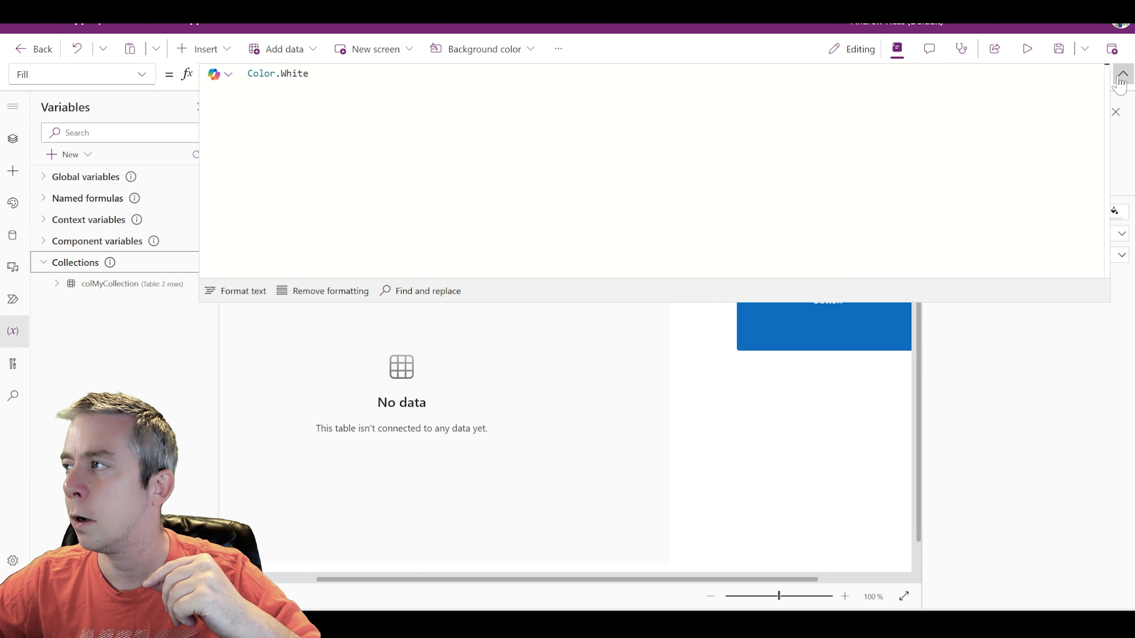
click(203, 308)
click(203, 287)
click(219, 305)
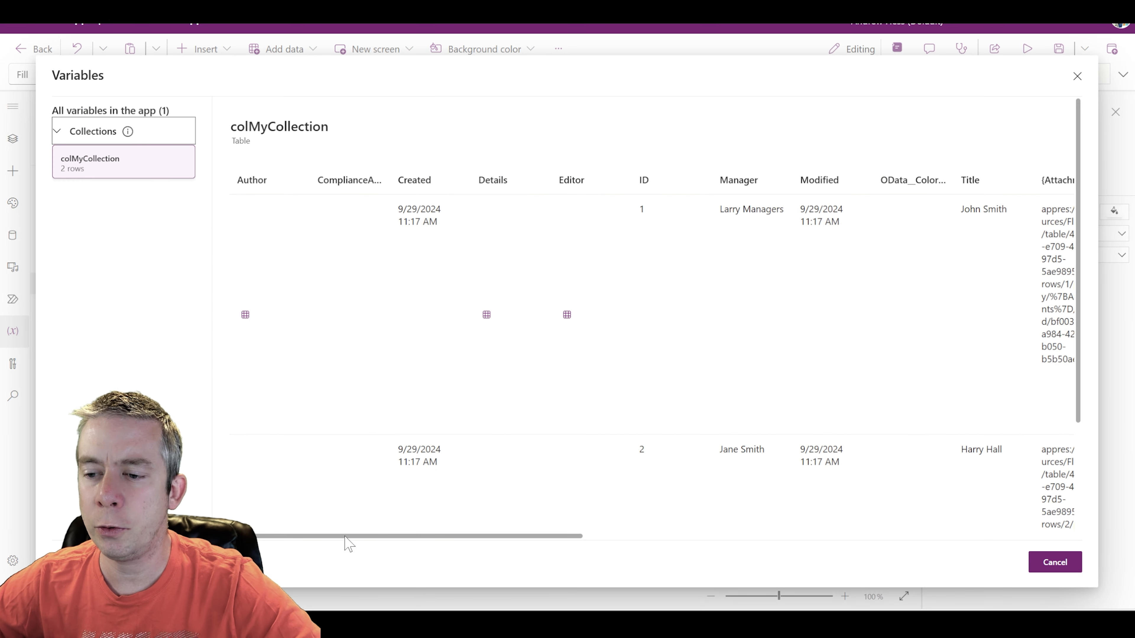
drag(347, 537, 731, 521)
click(1030, 315)
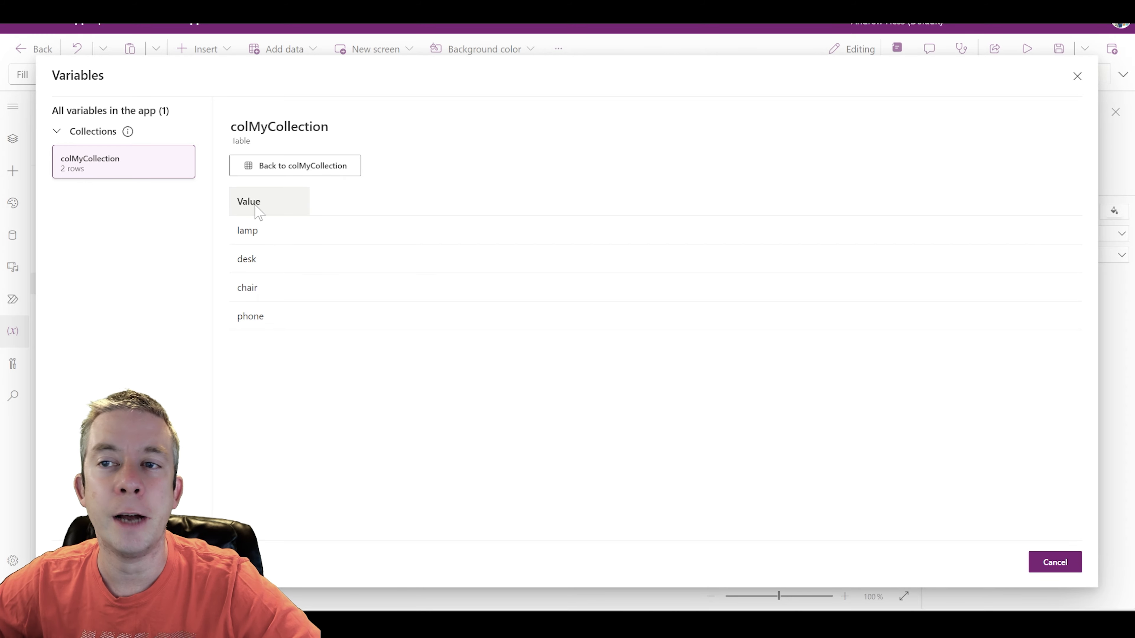
click(1055, 562)
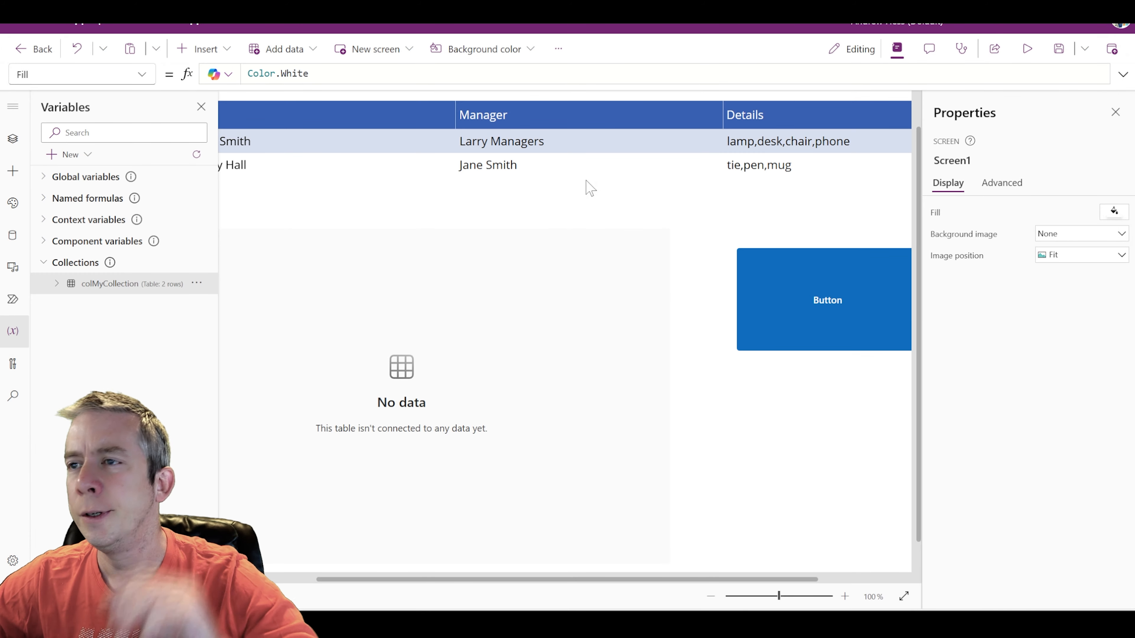
Step: Wrap the Collect call in the button's OnSelect formula in ForAll(FlattenMe, ...)
click(809, 338)
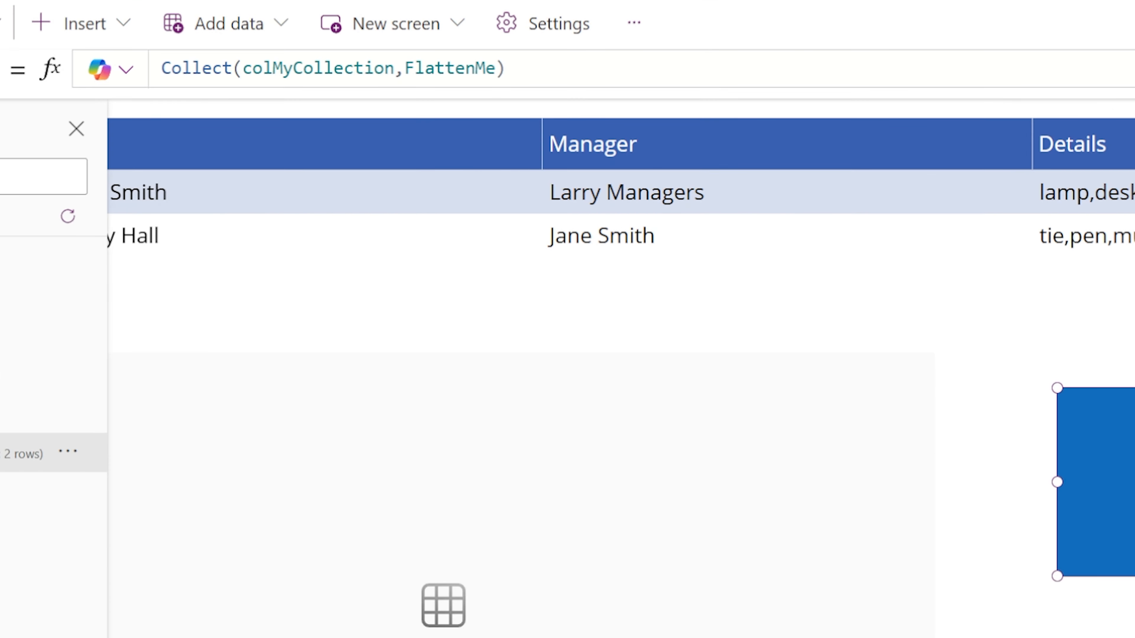
click(465, 69)
click(169, 71)
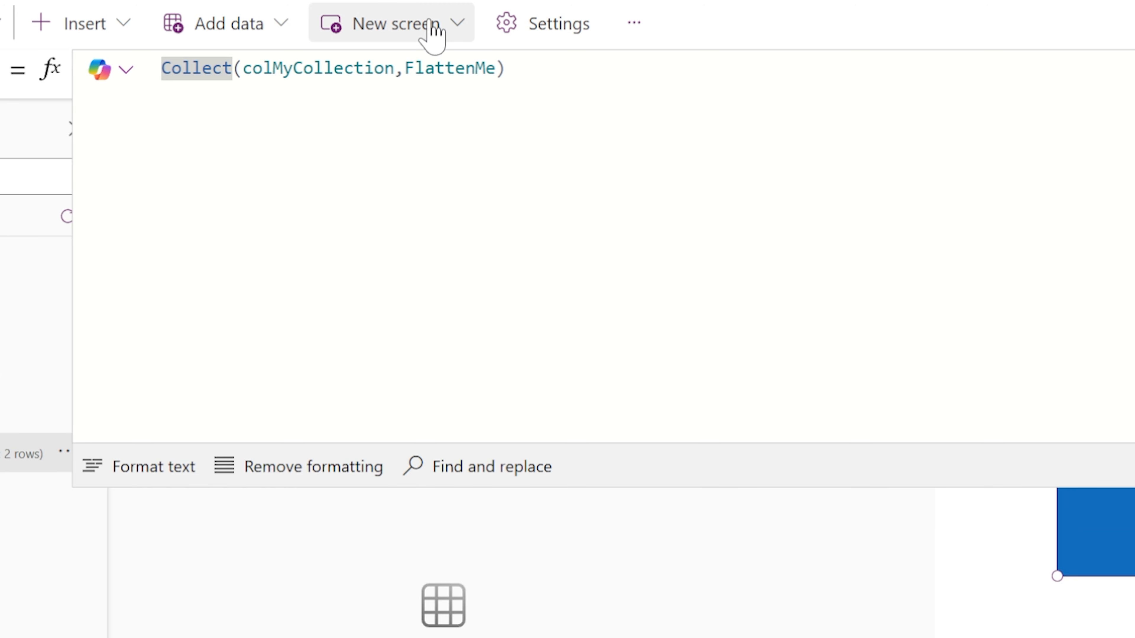
text(ForAll(Flatt)
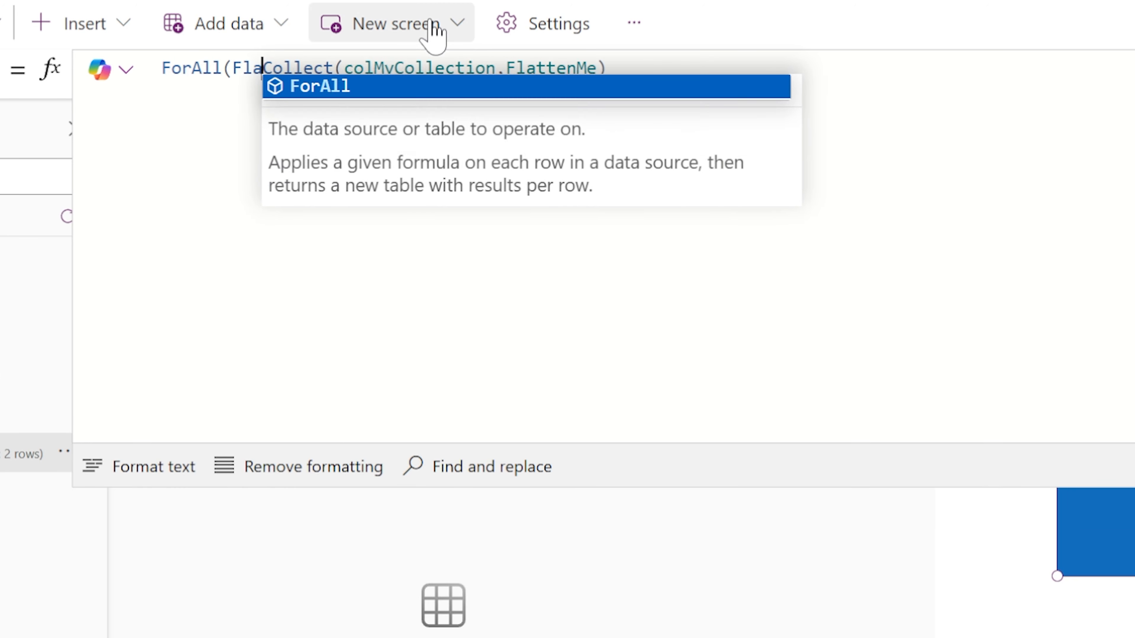
text(enMe,)
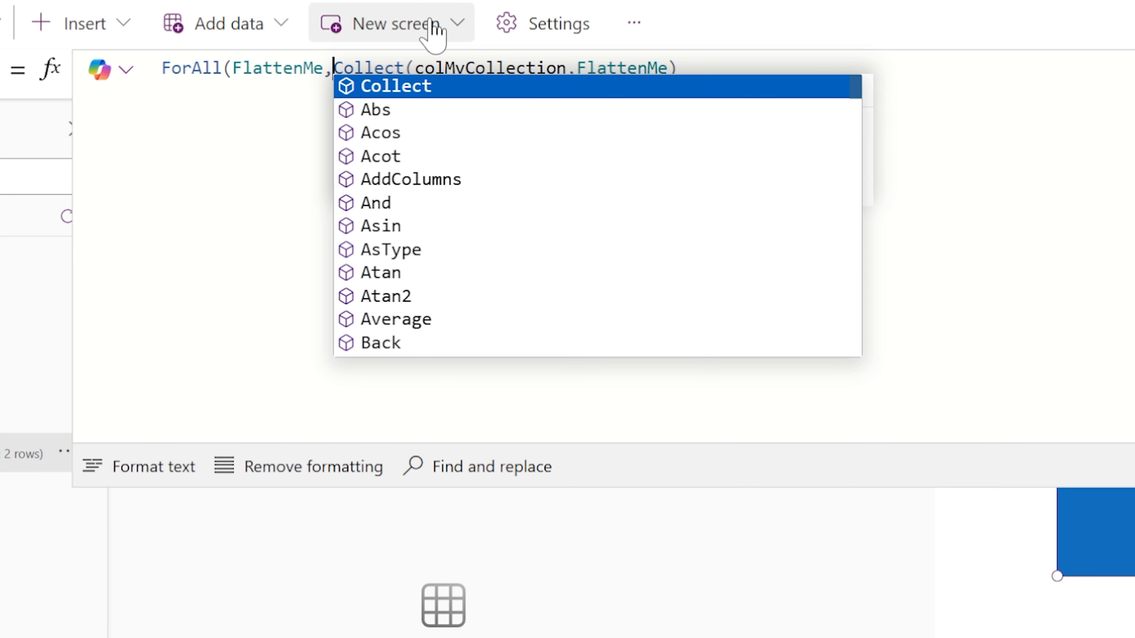
click(697, 69)
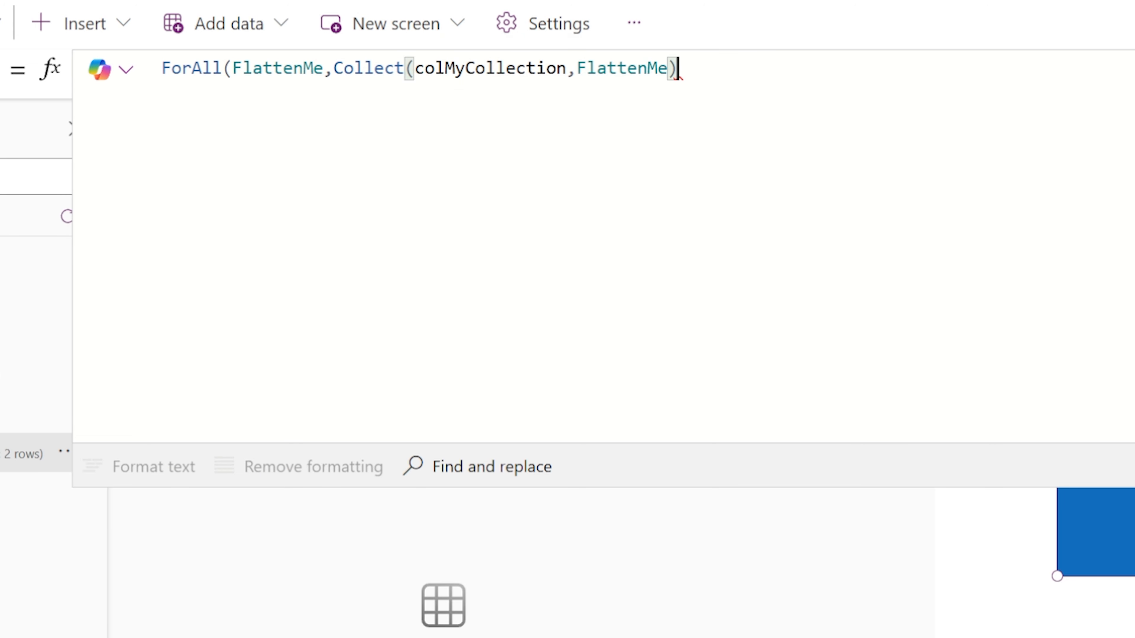
text())
Step: Replace Collect's FlattenMe argument with {ID:ID,Title:Name,Manager:Manager,Details:Details} and run the button in preview
double_click(626, 68)
text({ID:ID,)
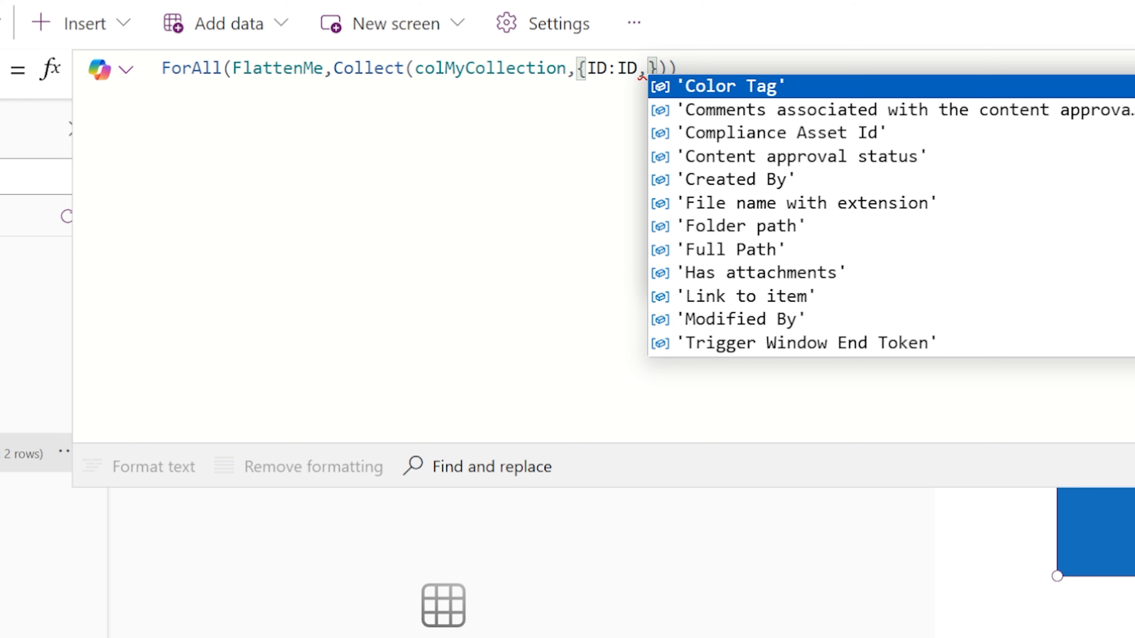
text(Title:)
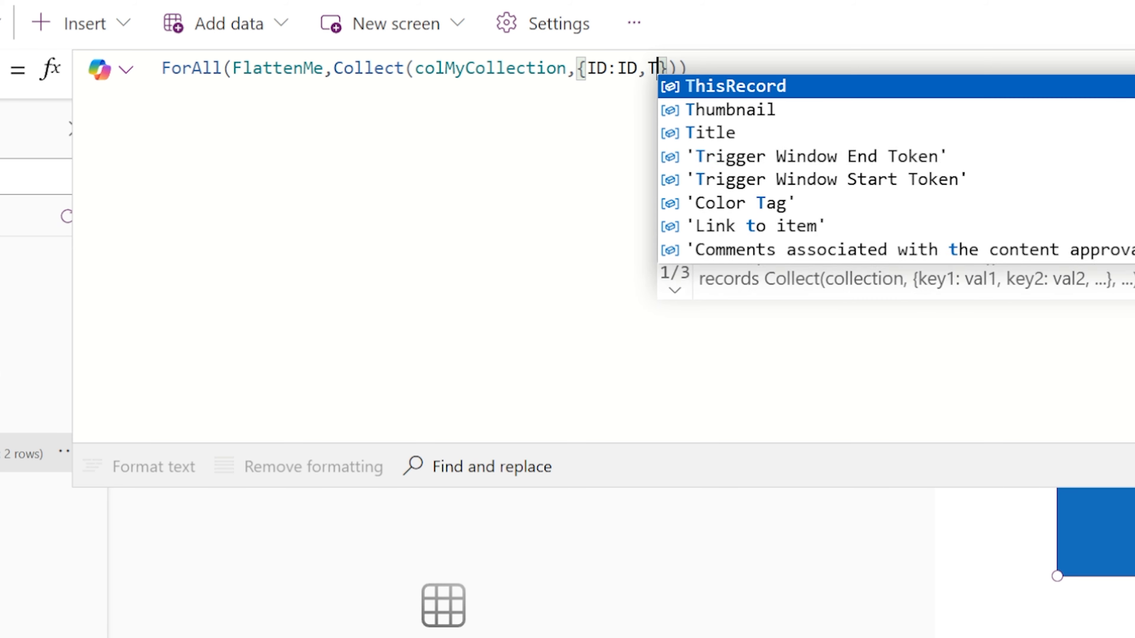
text(Name)
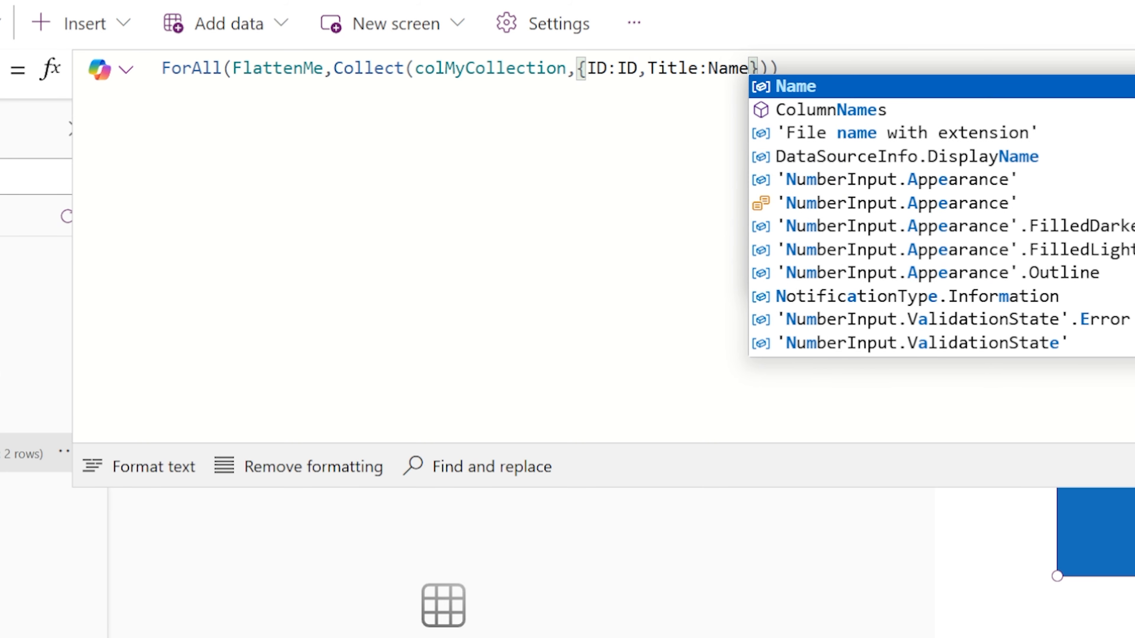
text(,)
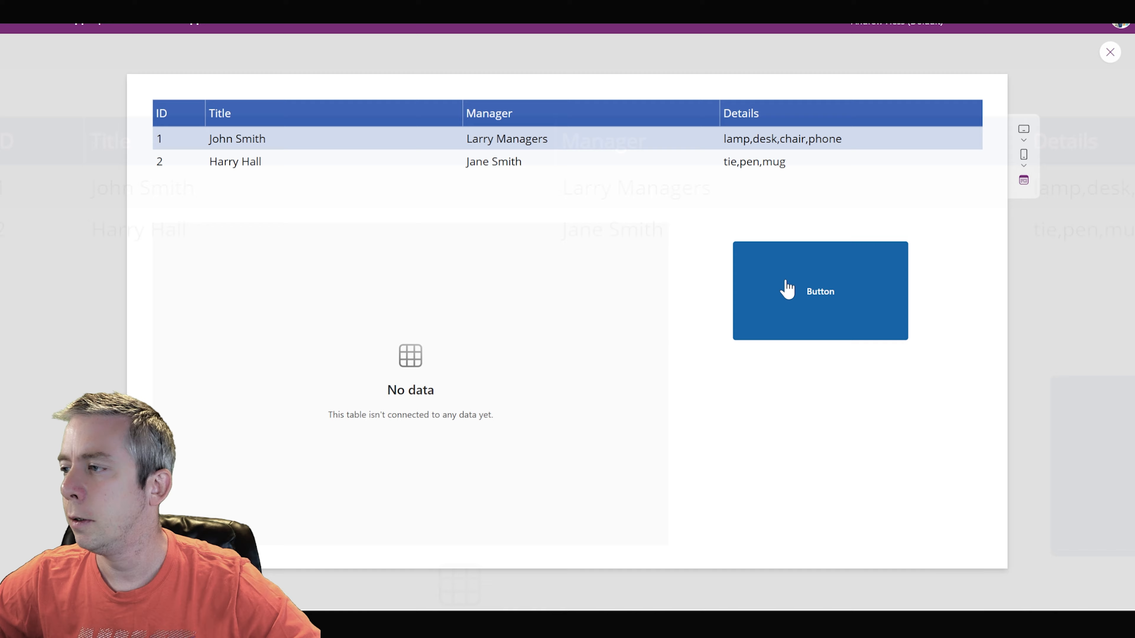
click(786, 287)
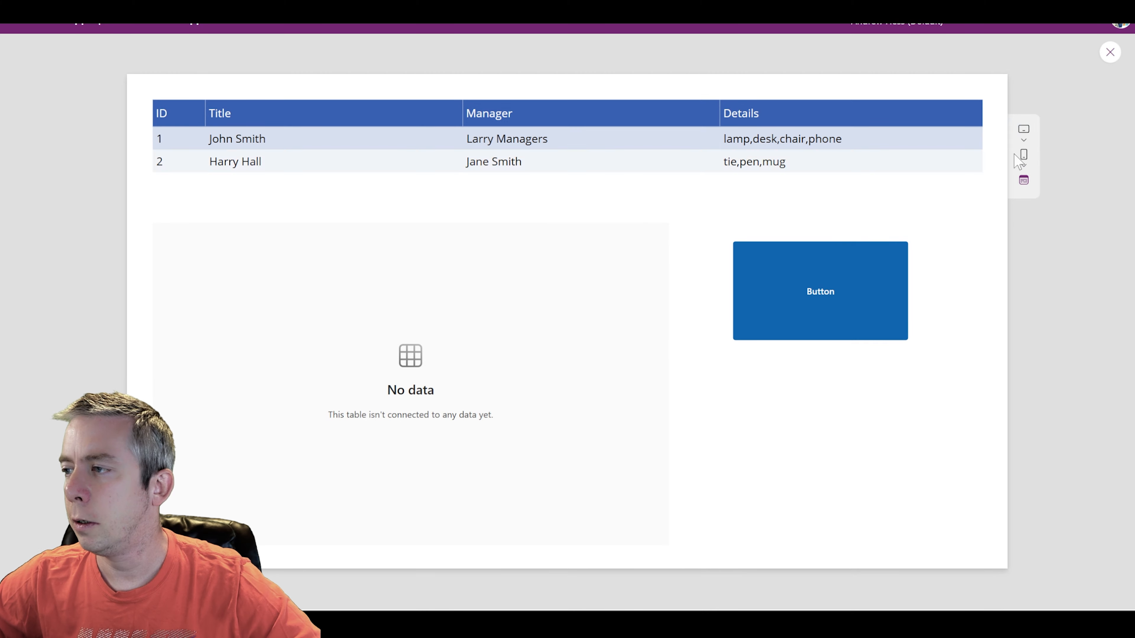
key(Escape)
Step: Set the empty table's Items formula to colMyCollection, copying the collection name from the button's OnSelect formula
click(517, 398)
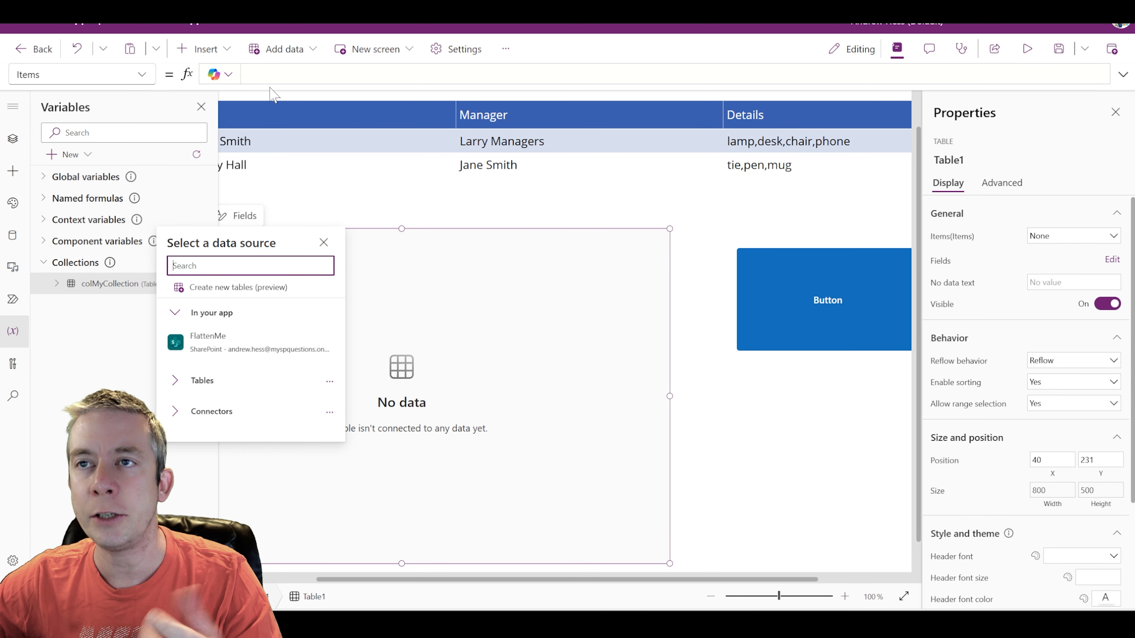
click(271, 75)
text(col)
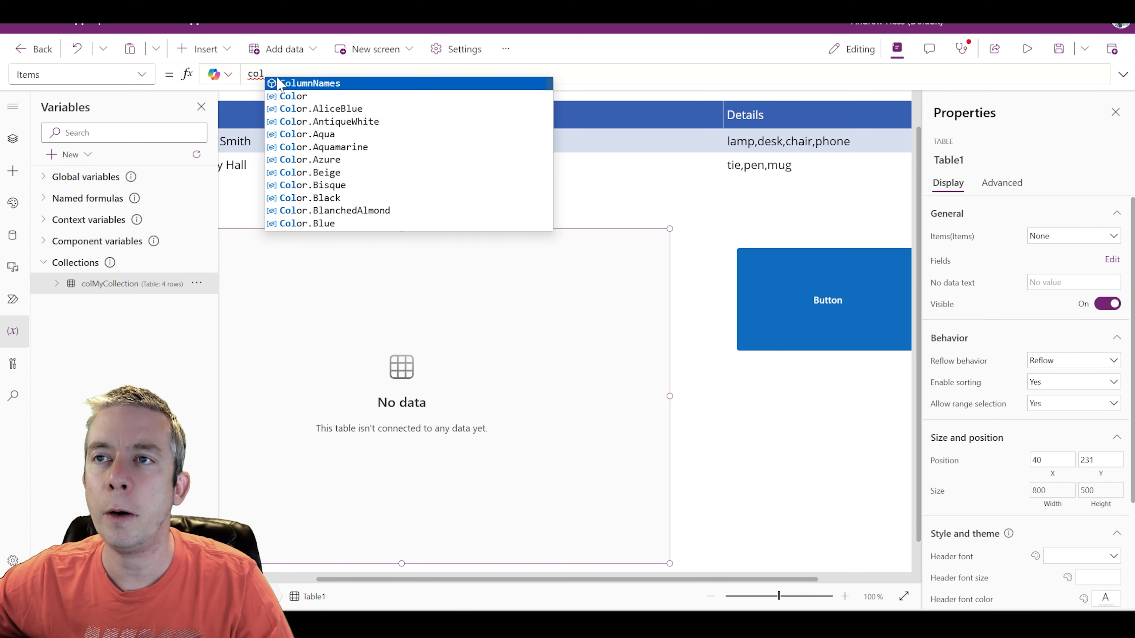
click(767, 285)
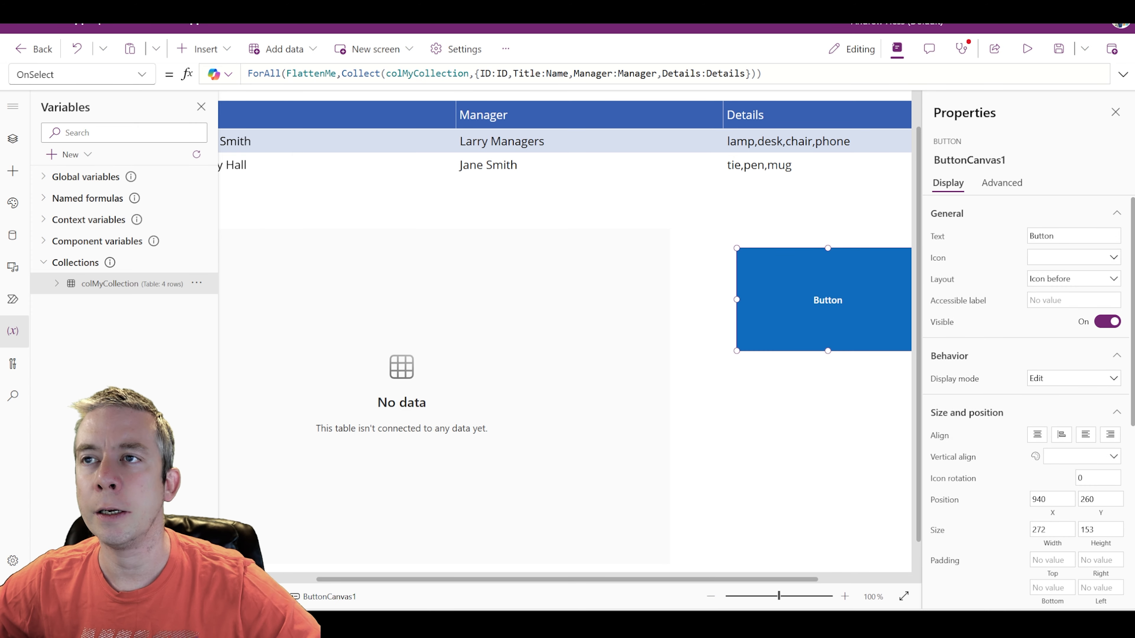
double_click(398, 74)
key(ctrl+c)
click(389, 314)
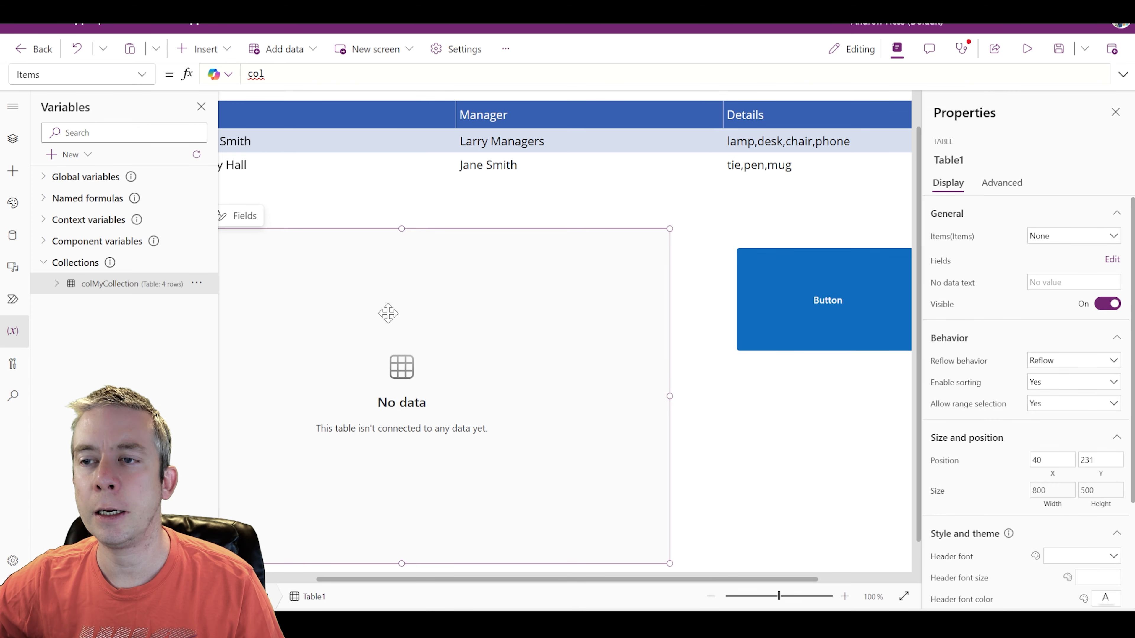
double_click(255, 74)
key(ctrl+v)
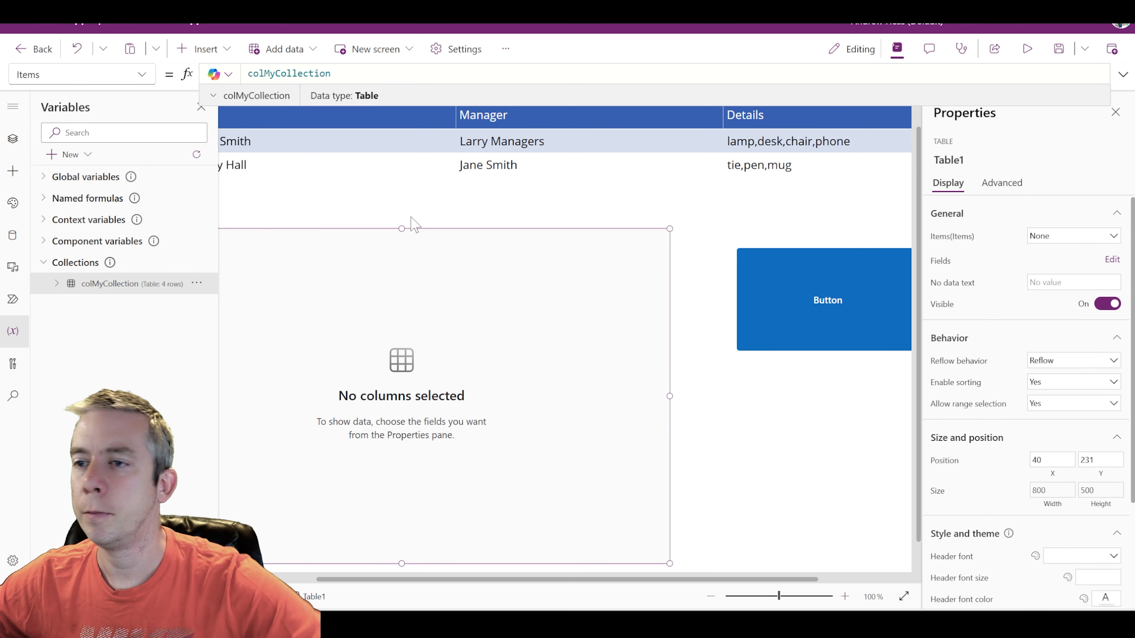
click(525, 378)
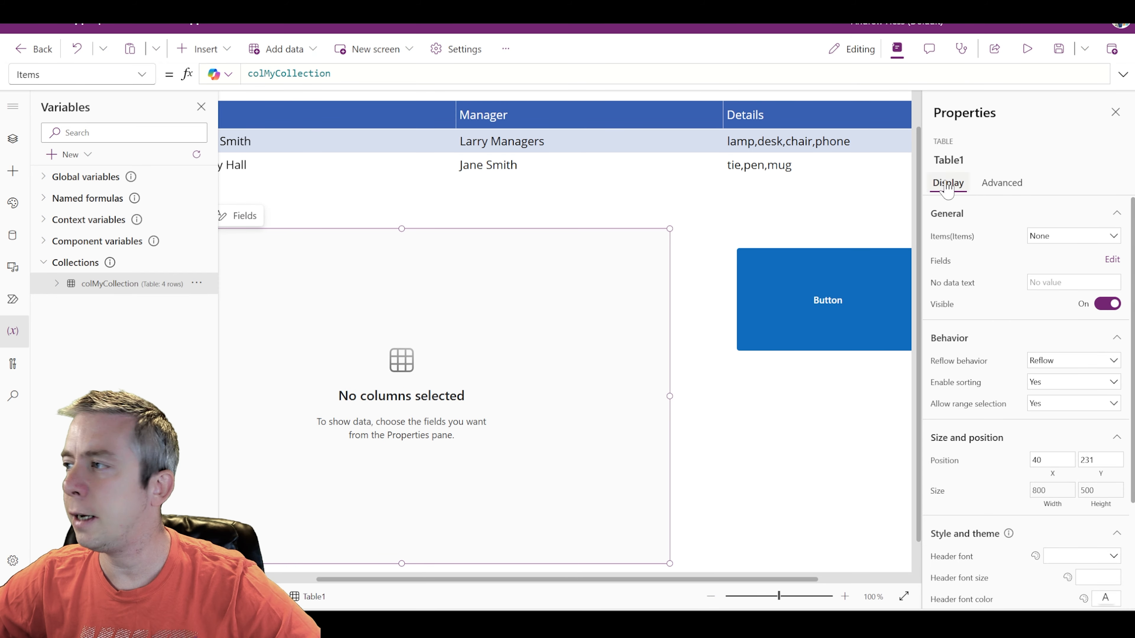
Step: Add the ID, Title, Manager and Details fields to the table bound to colMyCollection
click(1114, 262)
click(733, 137)
click(736, 241)
click(737, 289)
click(736, 265)
click(737, 217)
click(751, 320)
click(906, 107)
Step: Narrow the colMyCollection table to a width of 572 and place it at X 270, Y 215
drag(729, 398, 579, 393)
drag(569, 306, 660, 293)
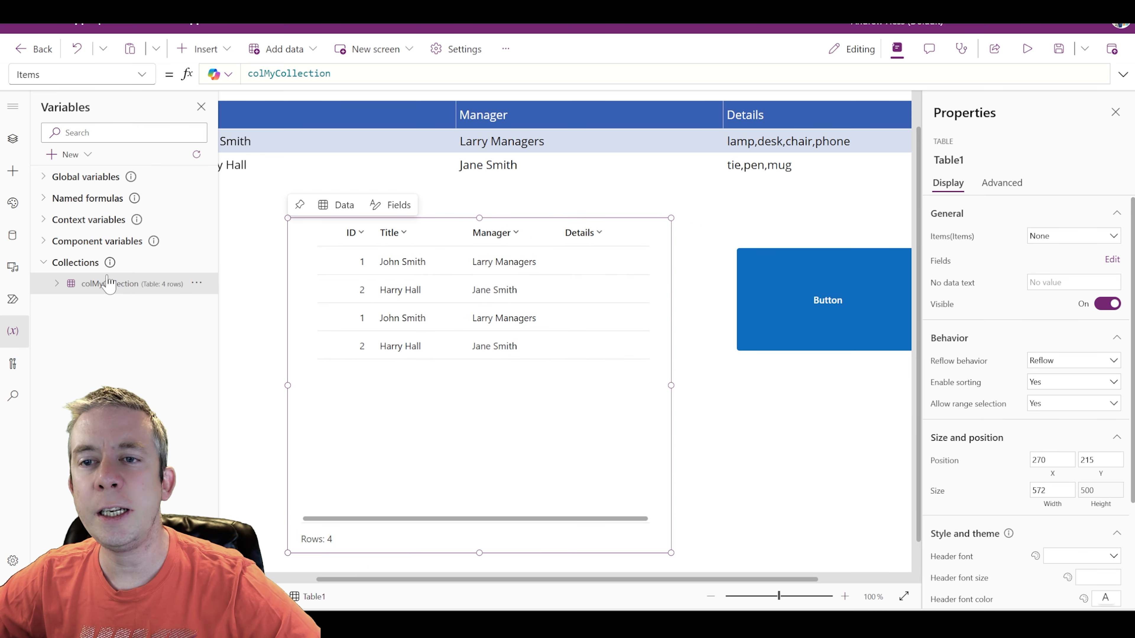
Step: Examine the rows of colMyCollection and how its Details column is stored
click(197, 286)
click(221, 307)
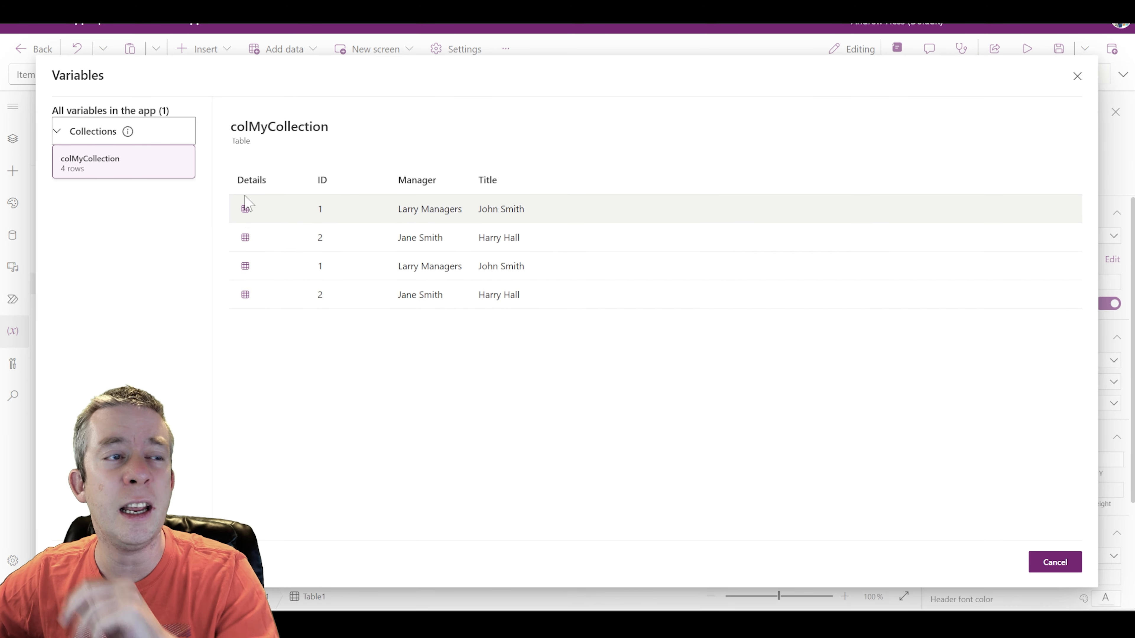
click(1055, 562)
Step: Set Details in the button's Collect record to Concat(ThisRecord.Details,Value,",") and run the button in preview
click(804, 301)
double_click(724, 74)
text(Concat(ThisItem.Details,Value,","))
drag(768, 74, 790, 74)
text(Record)
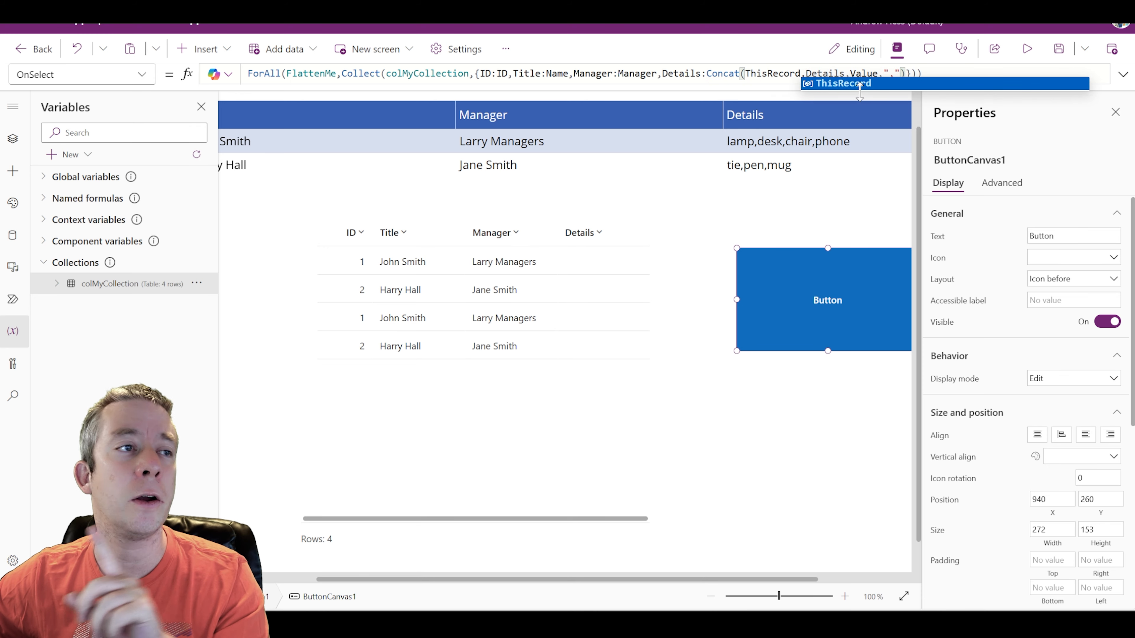
click(1027, 48)
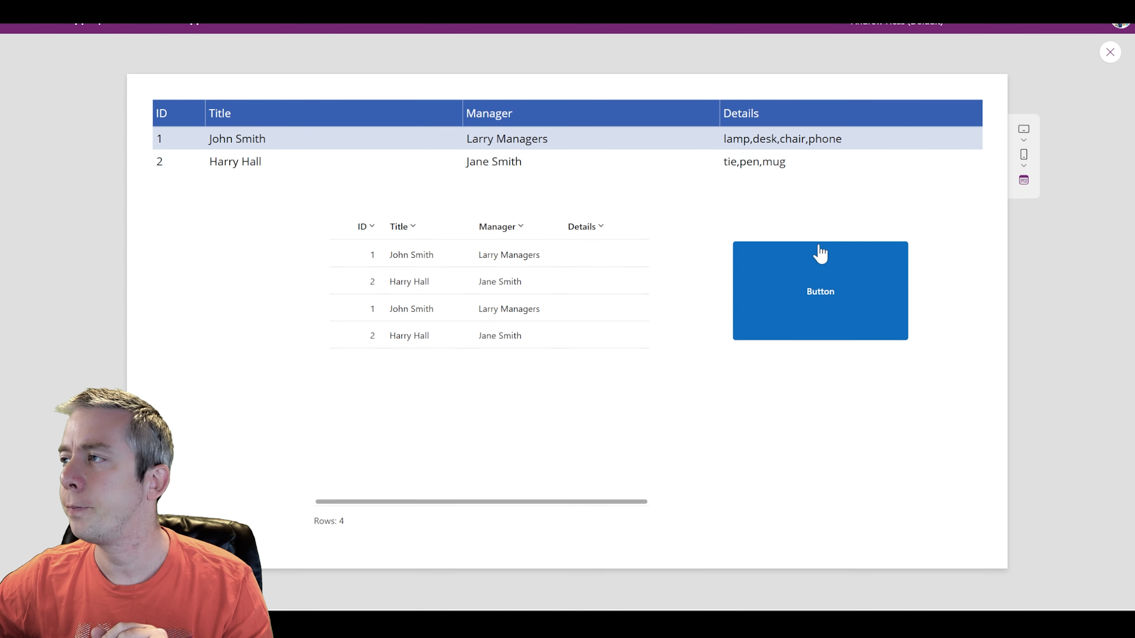
click(791, 306)
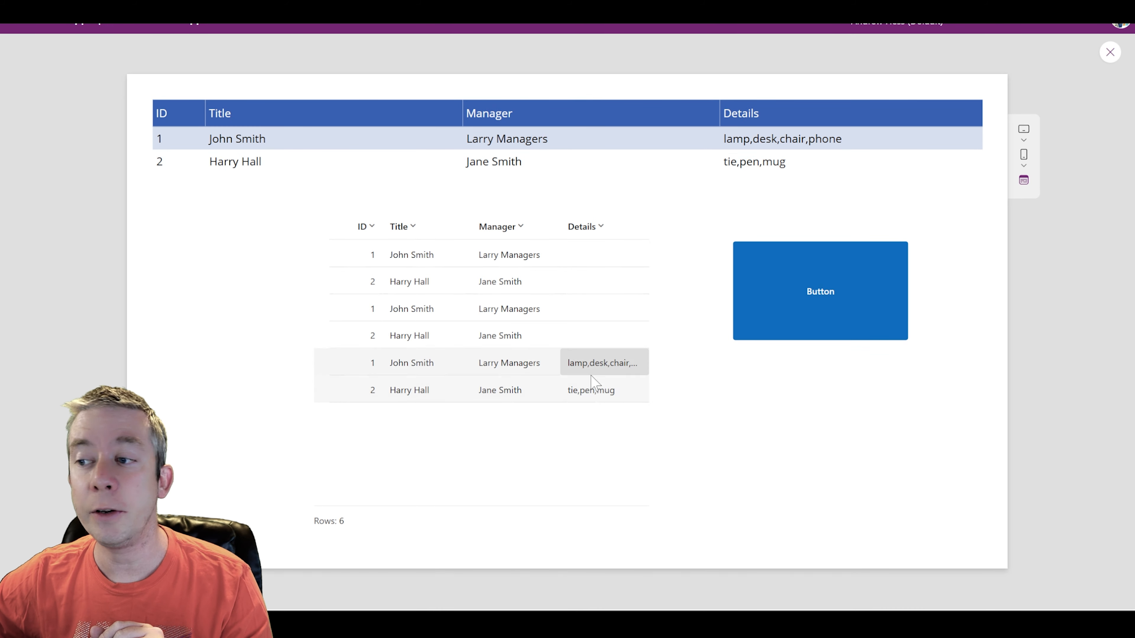
Step: Run the collecting button two more times in preview and return to editing
click(804, 304)
click(804, 304)
key(Escape)
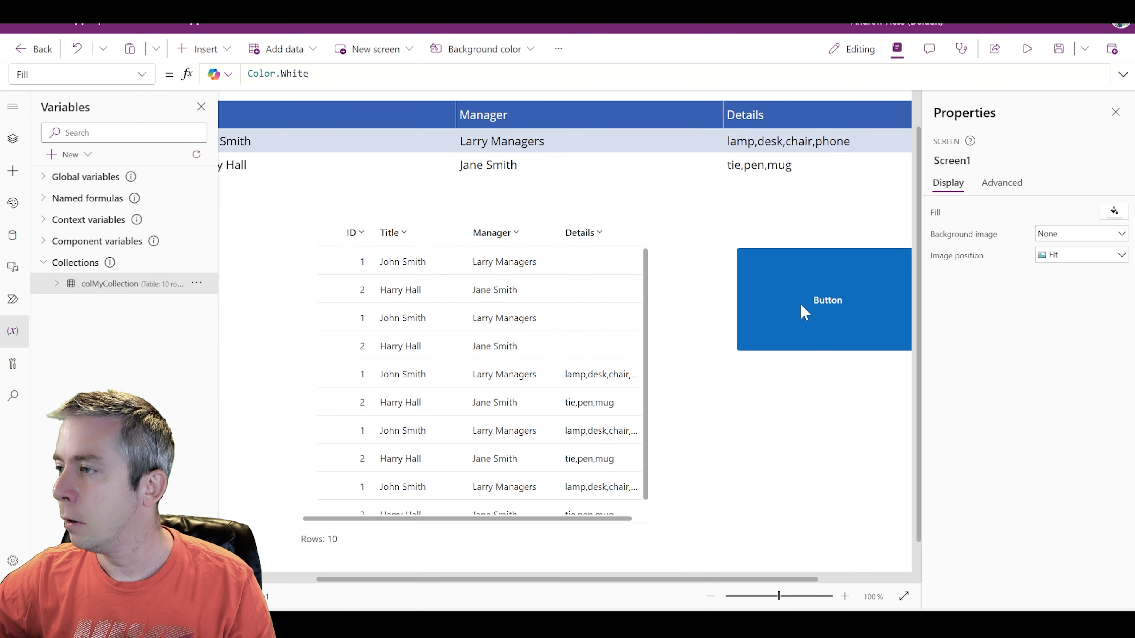
Step: Add Clear(colMyCollection); before the ForAll in the button's OnSelect formula and run the button in preview
click(804, 309)
click(1123, 75)
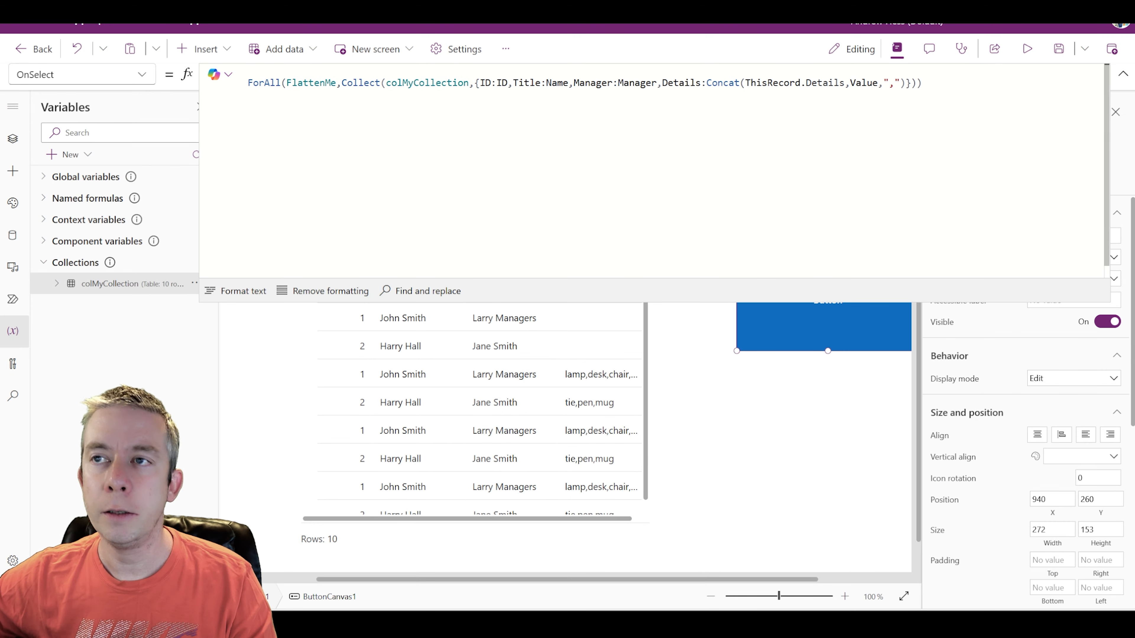
text(Clear(col)
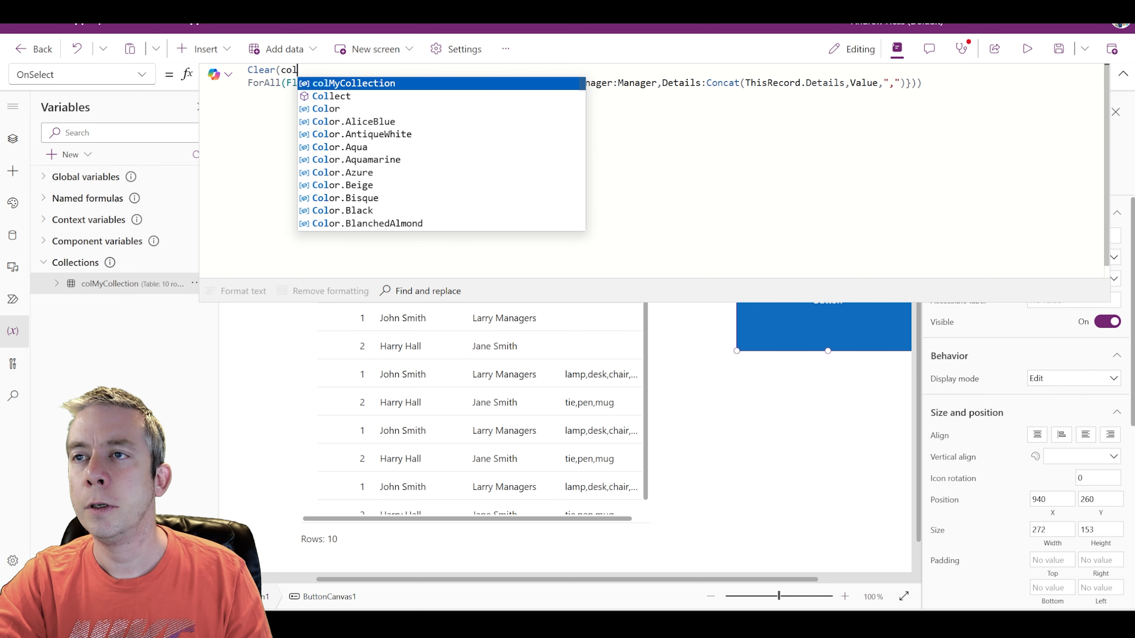
key(Tab)
text();)
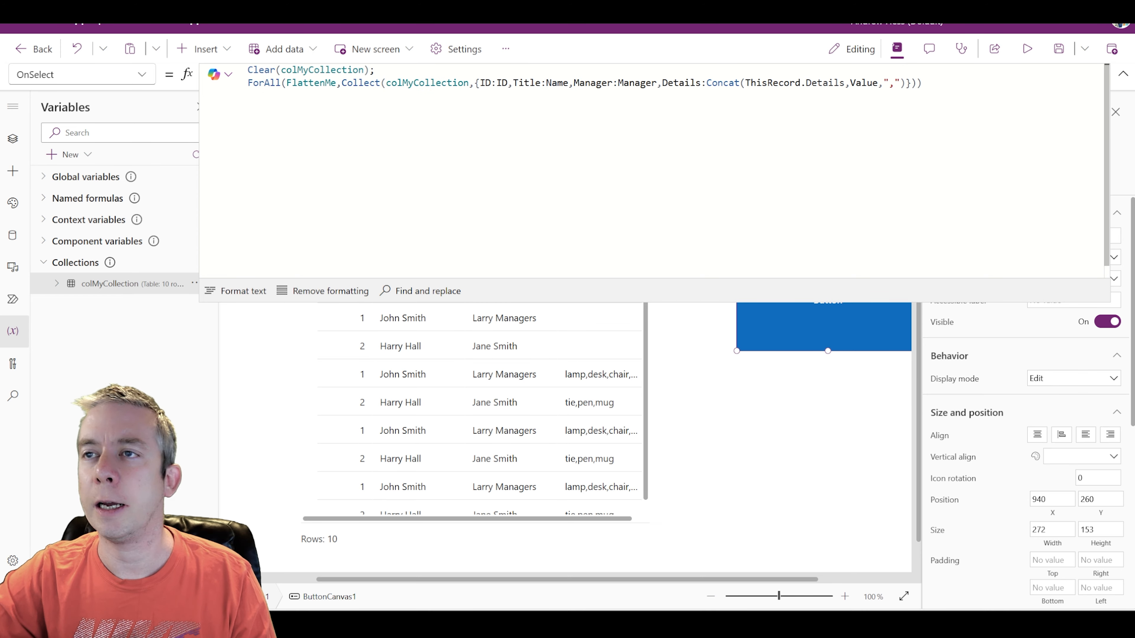
click(1020, 58)
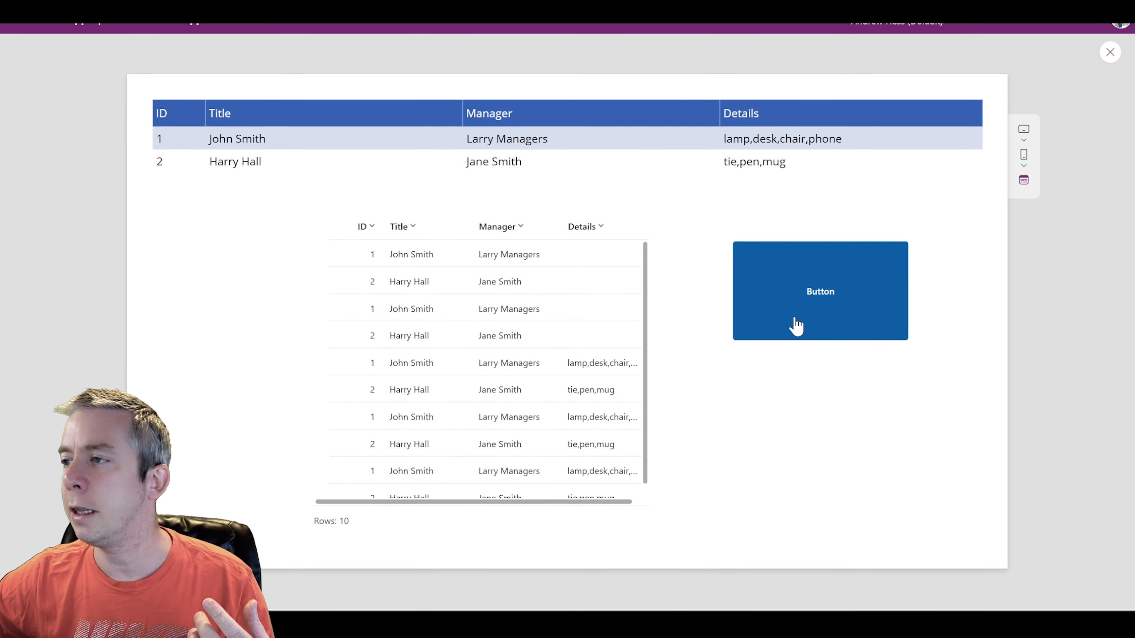
click(792, 321)
click(1110, 52)
Step: Widen the colMyCollection table to 753 with its X position at 175 so the Details text fits
click(514, 357)
drag(664, 385, 729, 385)
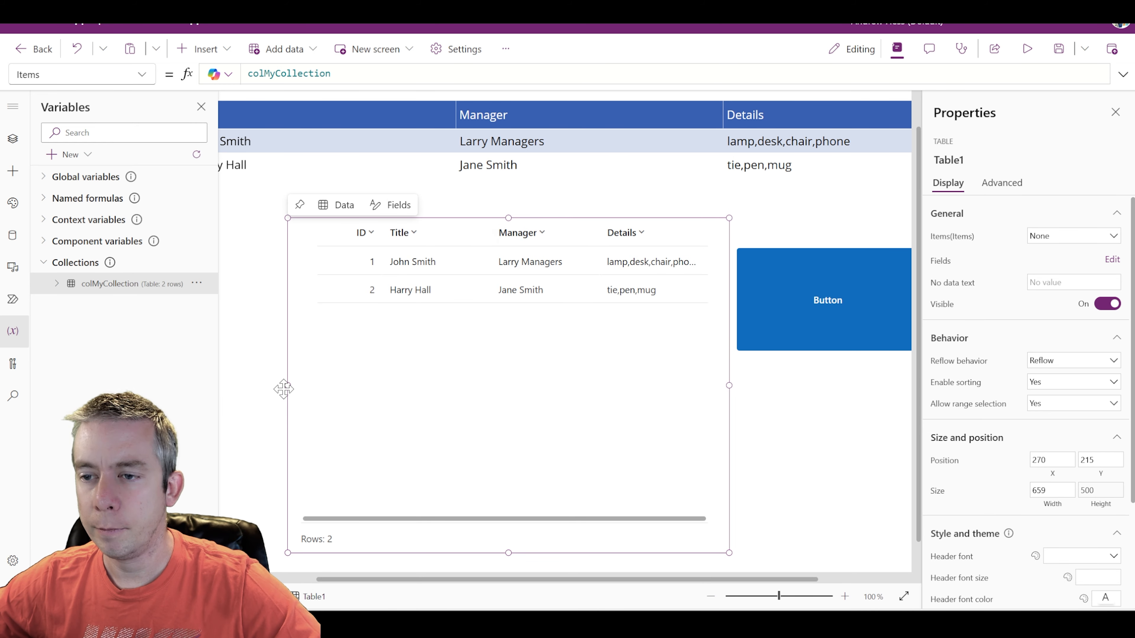
drag(287, 386, 224, 385)
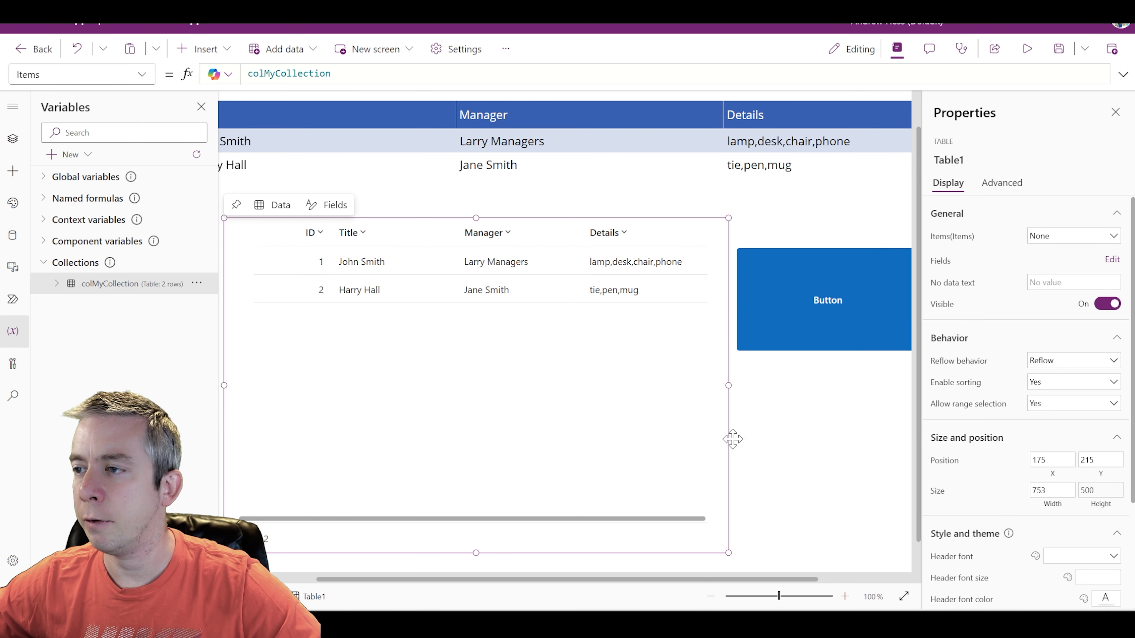
click(777, 440)
click(386, 401)
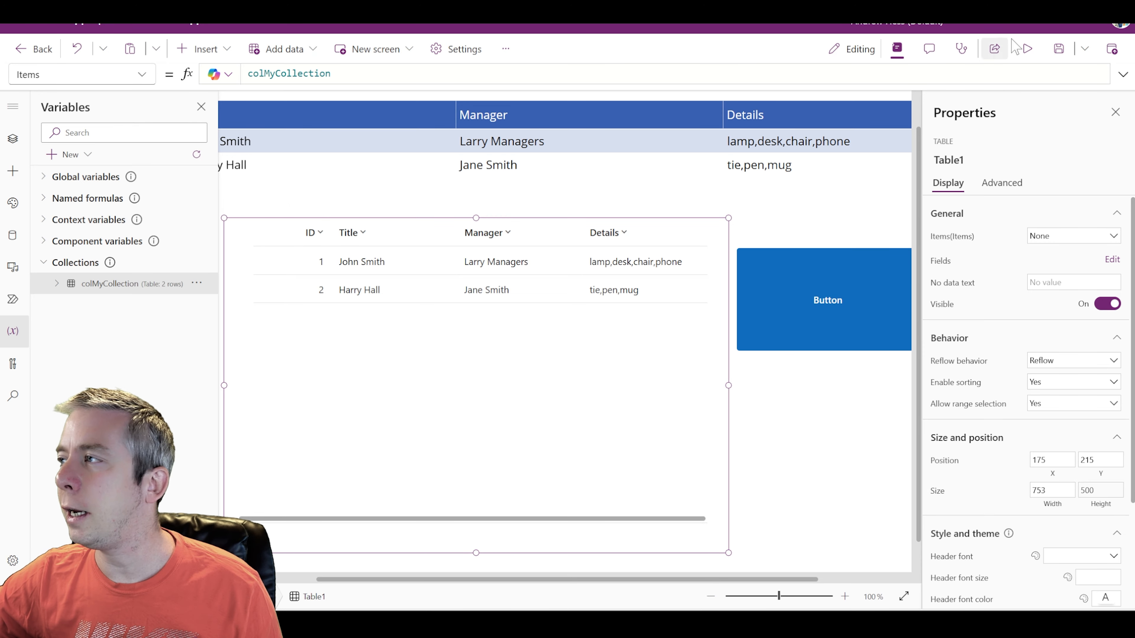
Step: Test sorting the colMyCollection table in preview by Title and by Manager, each Z to A and A to Z
click(1027, 48)
click(377, 231)
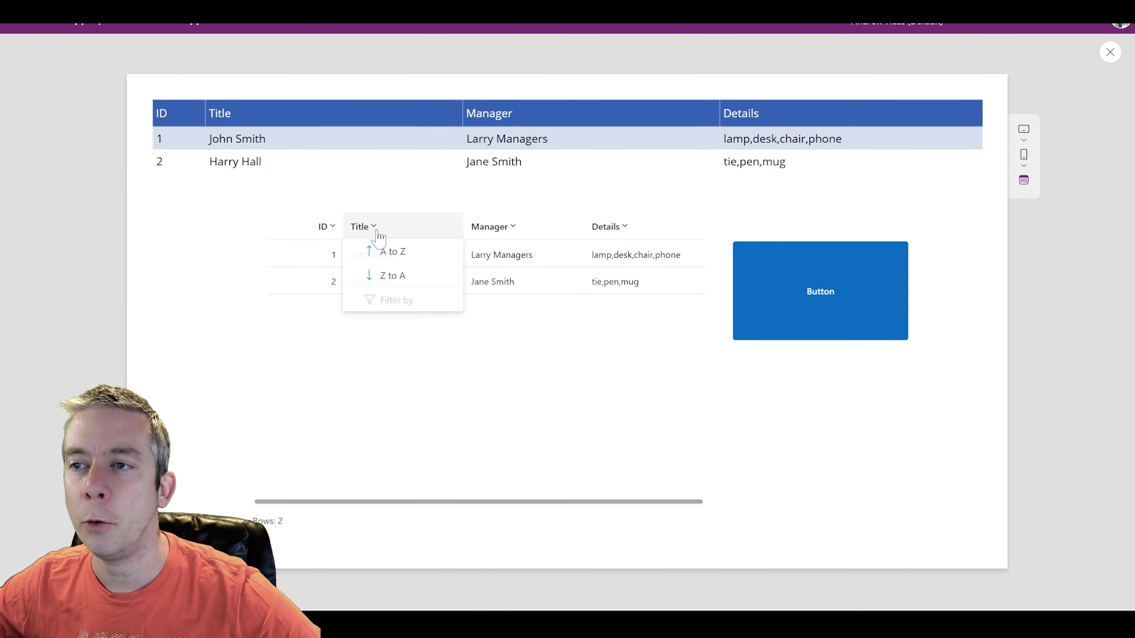
click(379, 271)
click(379, 231)
click(375, 252)
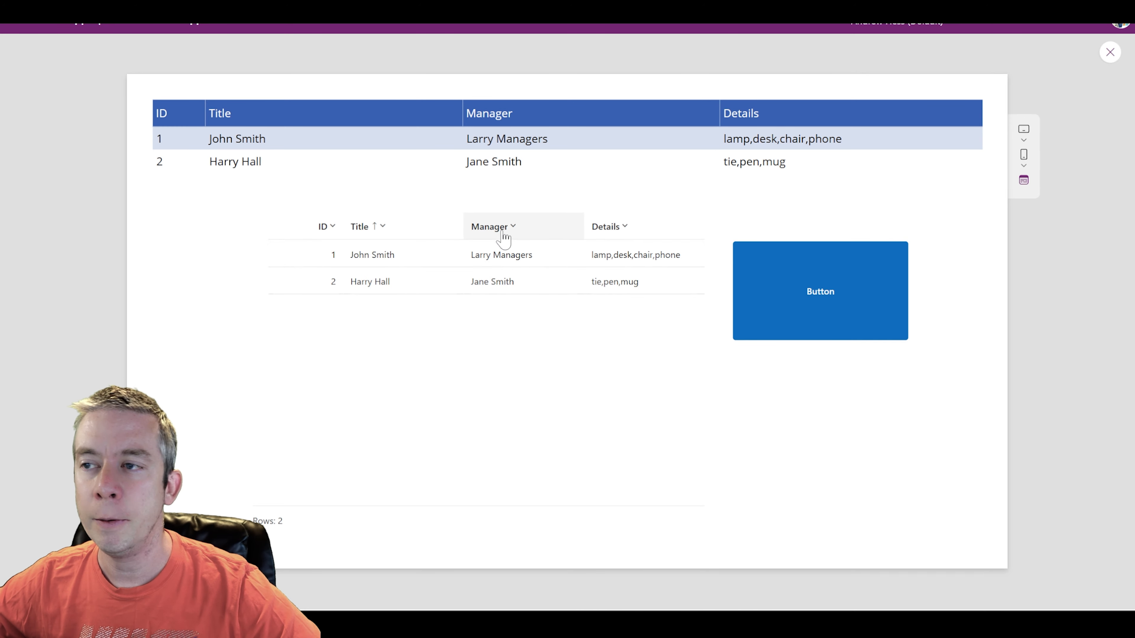
click(501, 234)
click(495, 272)
click(498, 227)
click(503, 251)
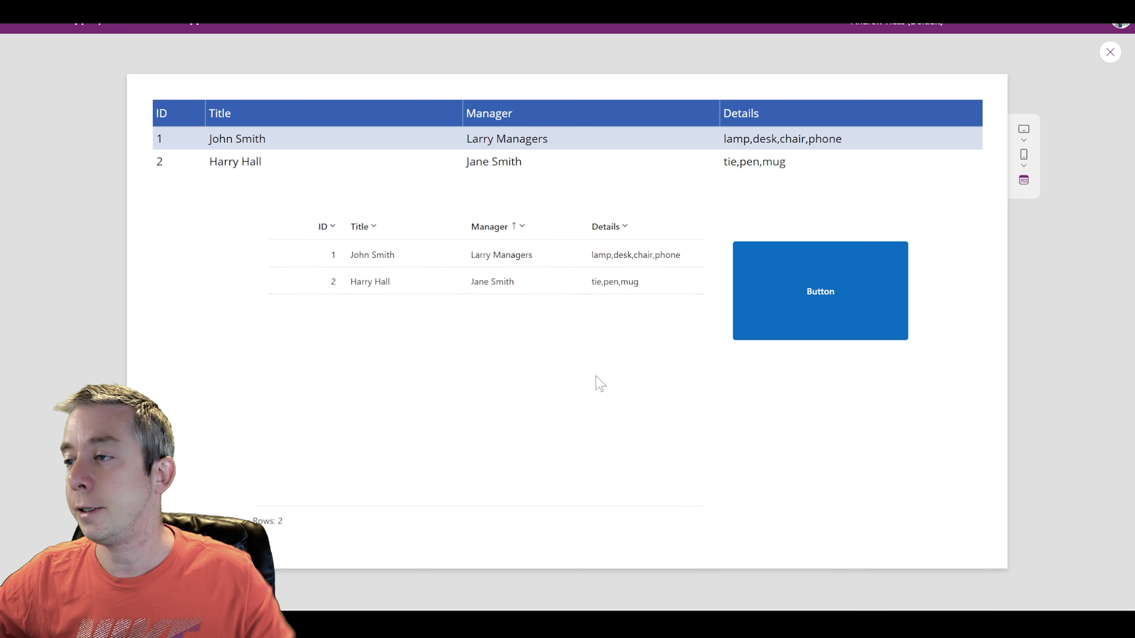
click(1109, 54)
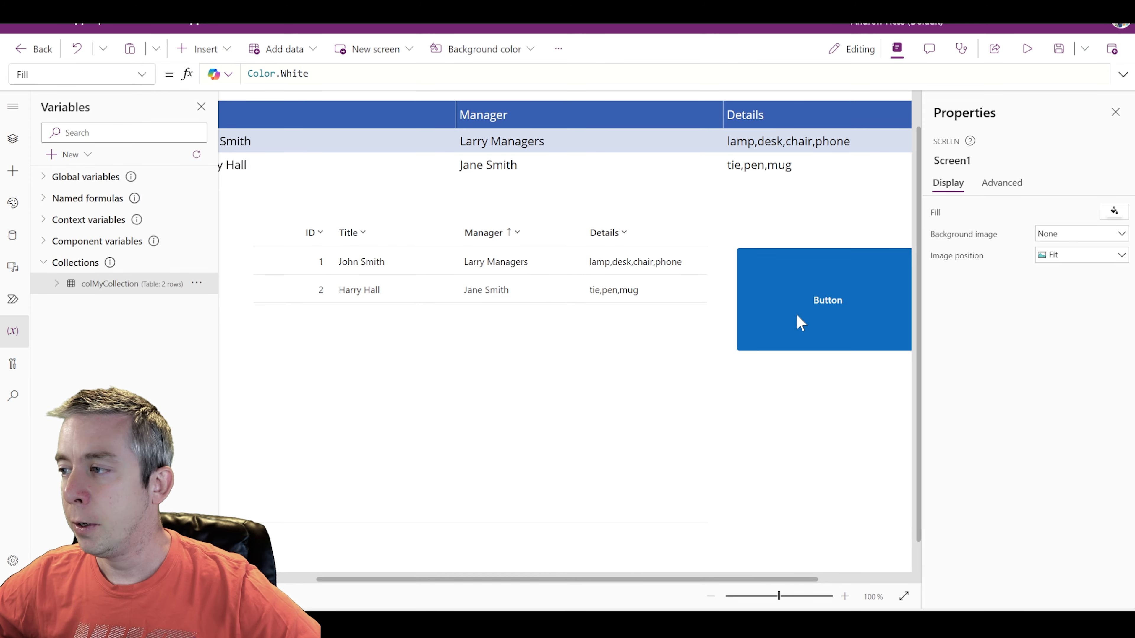
Step: Format the button's OnSelect formula into indented lines and review the Concat expression in Details
click(816, 290)
click(1123, 74)
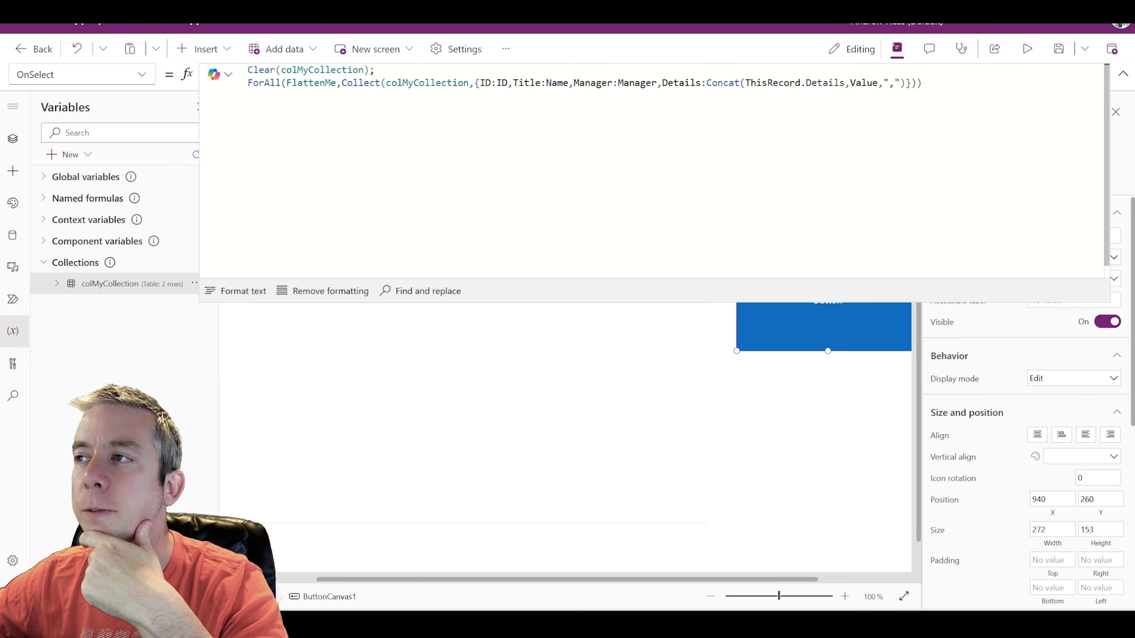
drag(706, 82, 905, 83)
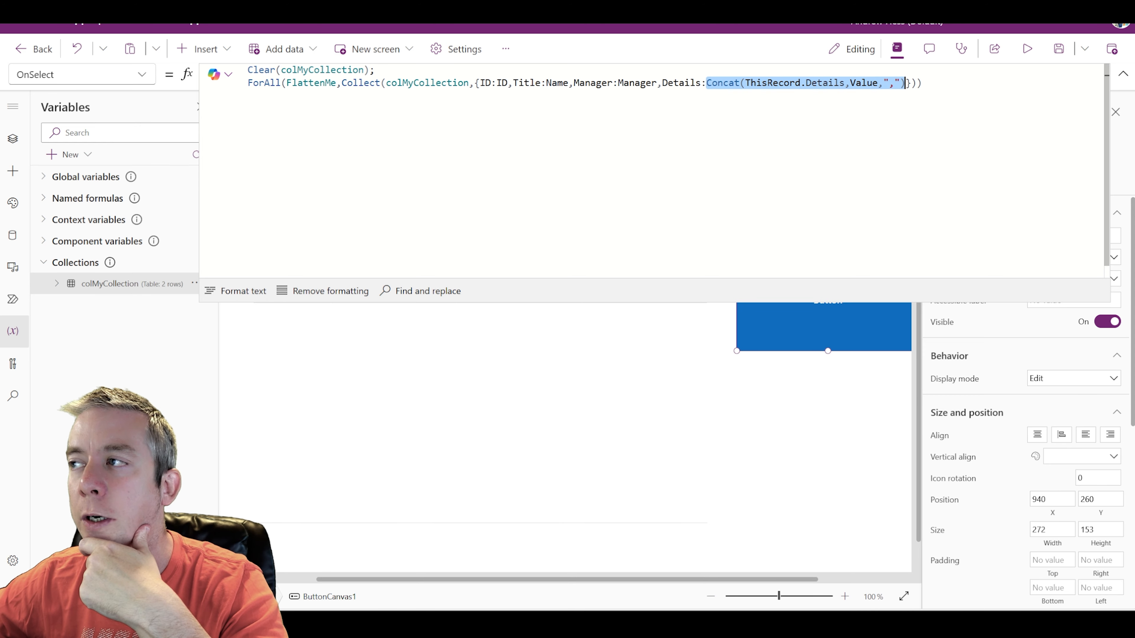
click(243, 291)
click(558, 185)
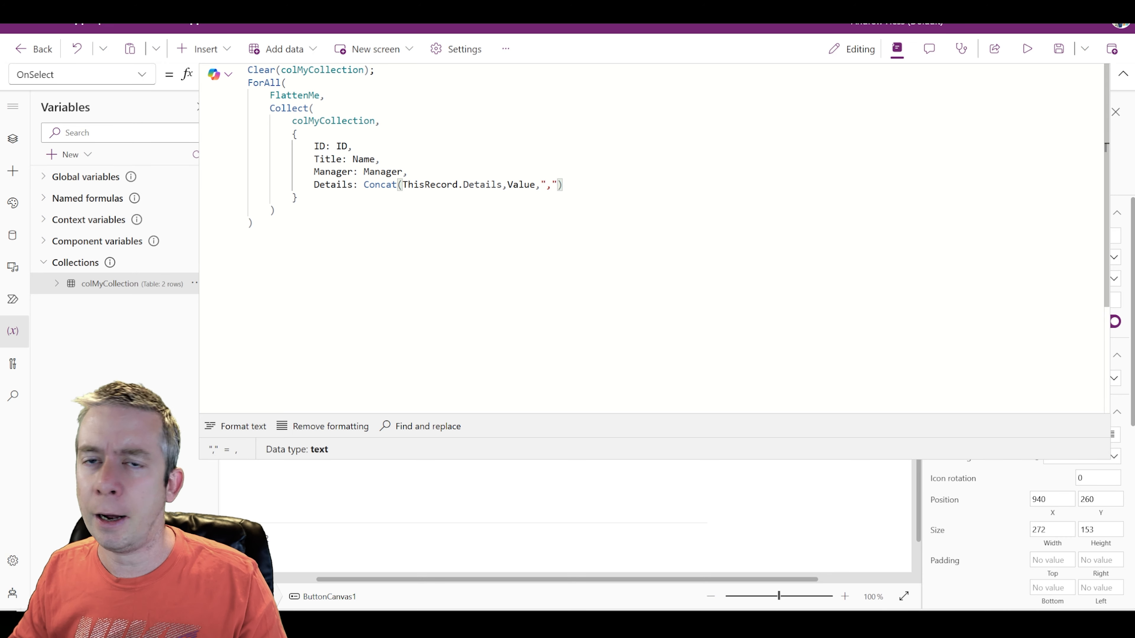
click(513, 184)
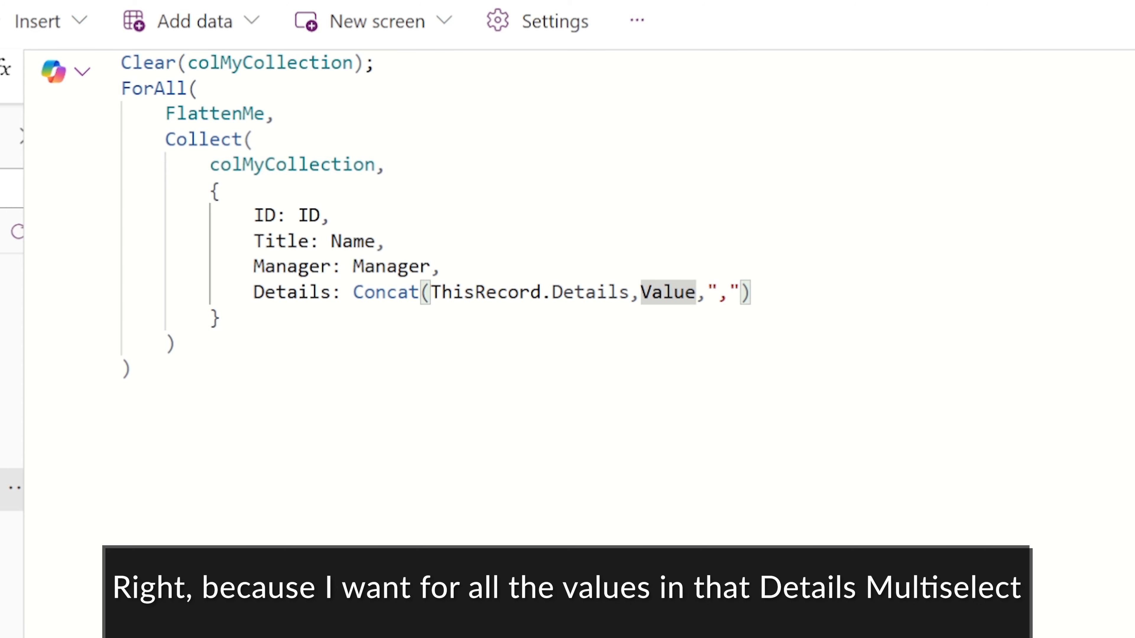
Step: Insert a nested ForAll(ThisRecord.Details, before the Collect call and replace the record's Details expression with Value
click(275, 114)
key(Return)
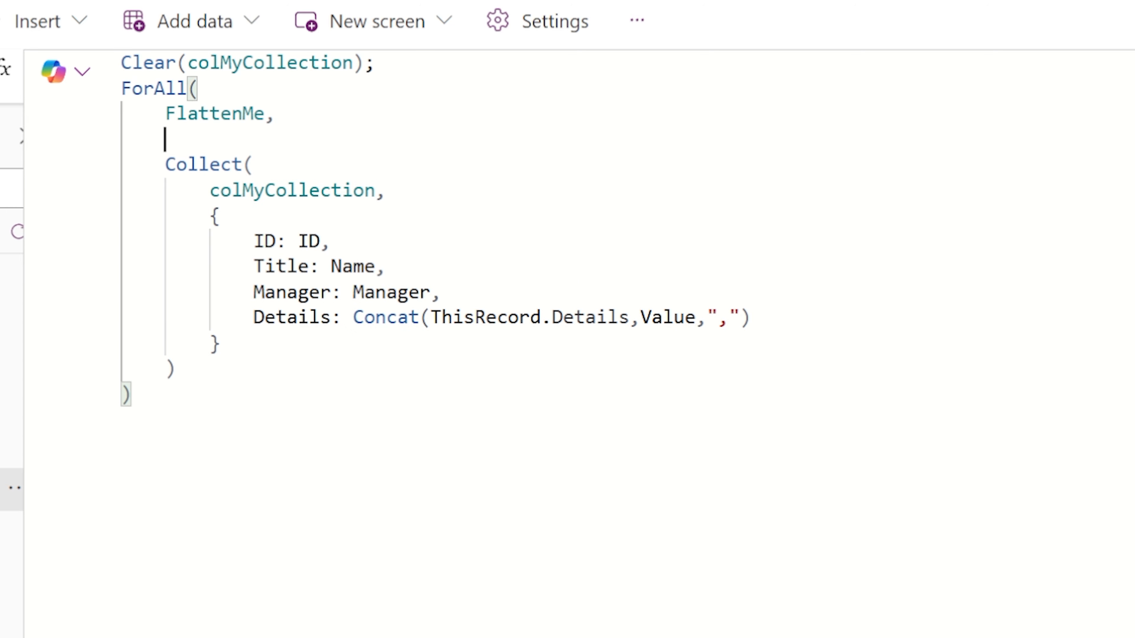
text(ForAll(ThisRecord.Details,)
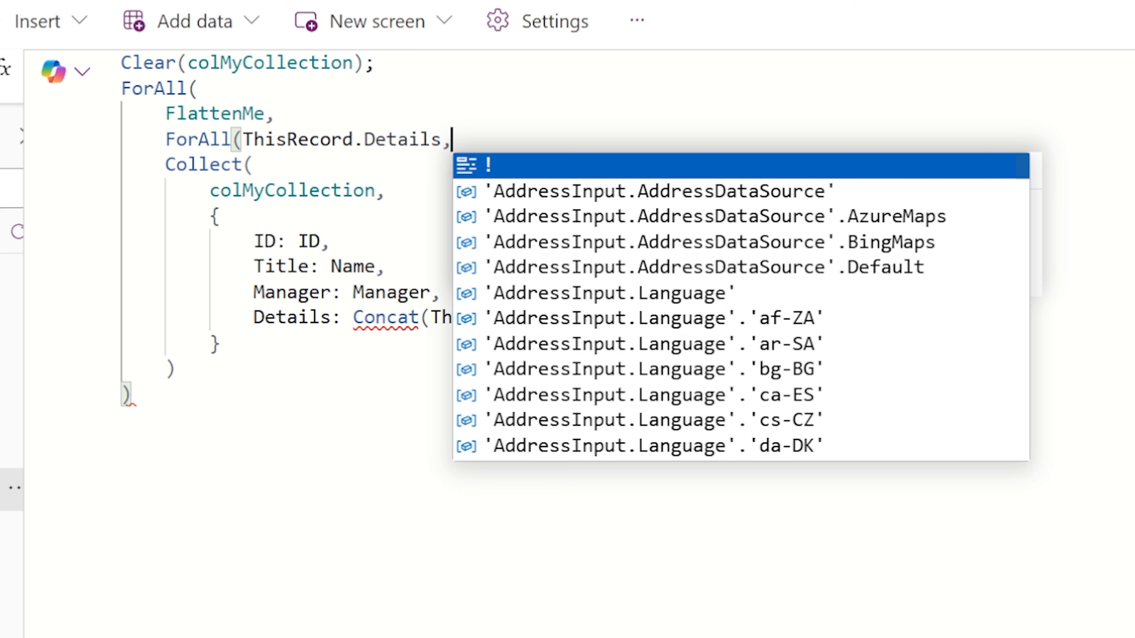
click(406, 291)
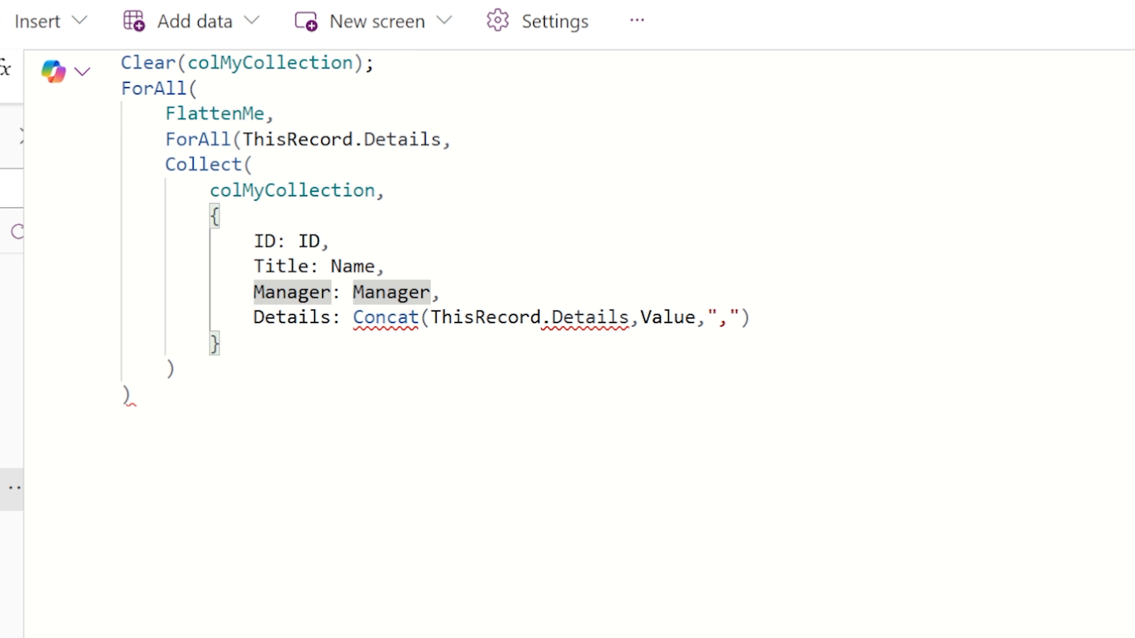
drag(751, 317, 353, 317)
text(Value)
Step: Close the Collect and both ForAll calls with matching parentheses and reformat the formula
click(132, 395)
key(BackSpace)
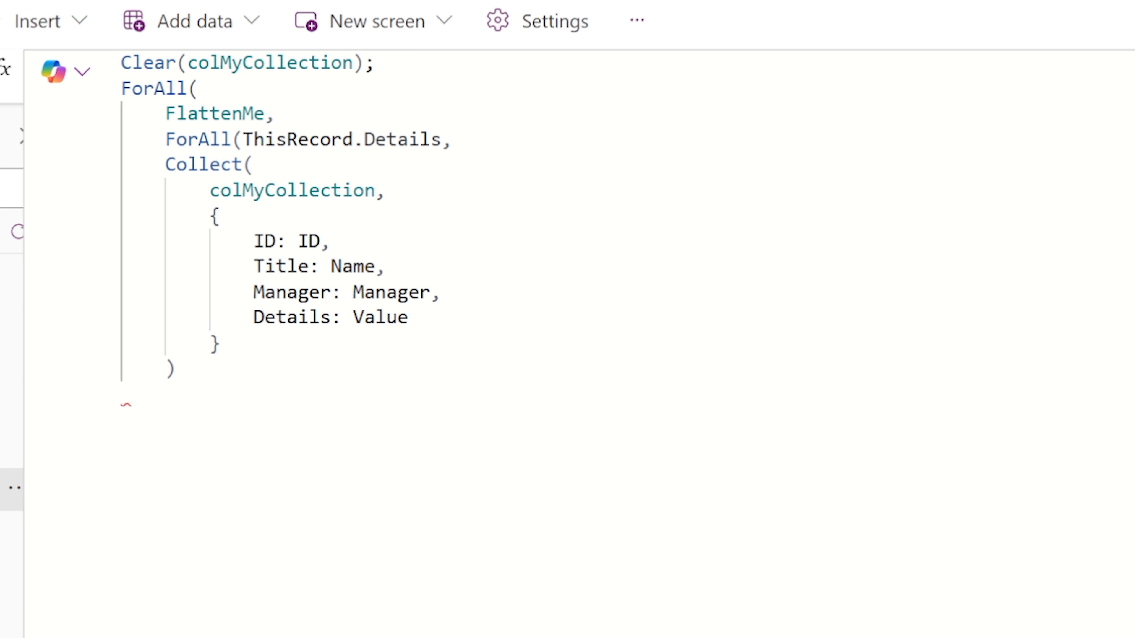
key(BackSpace)
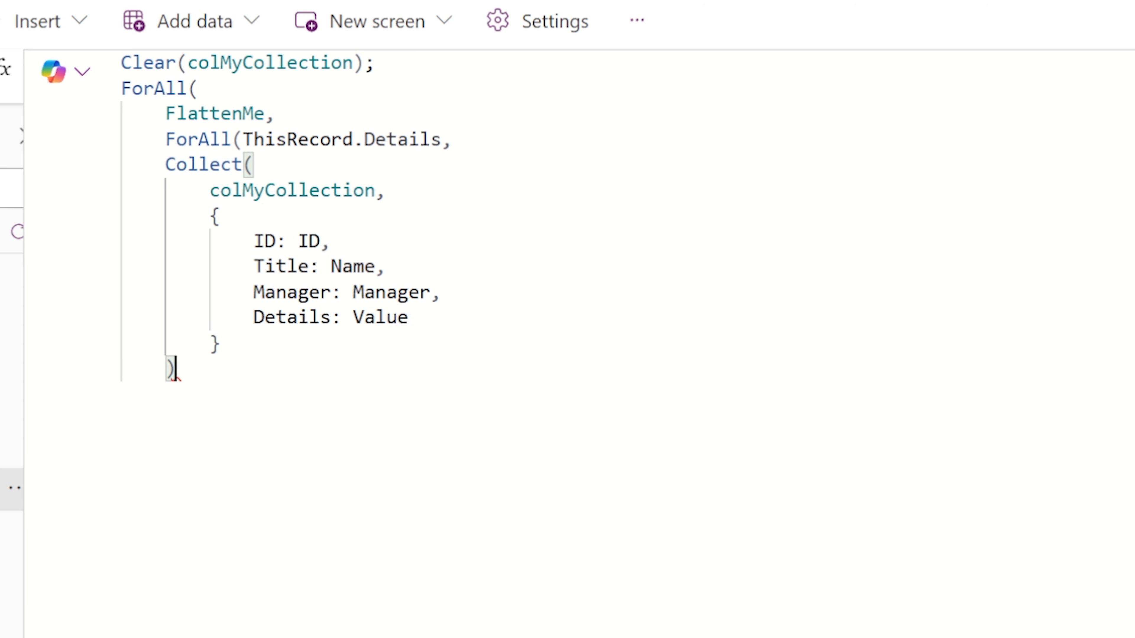
text())
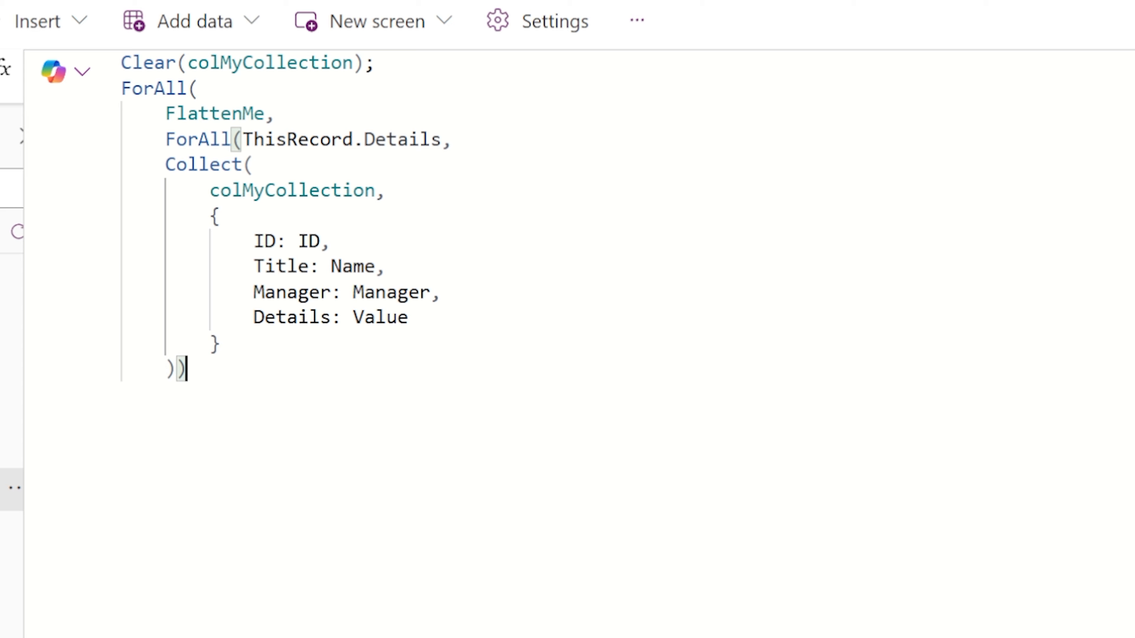
text())
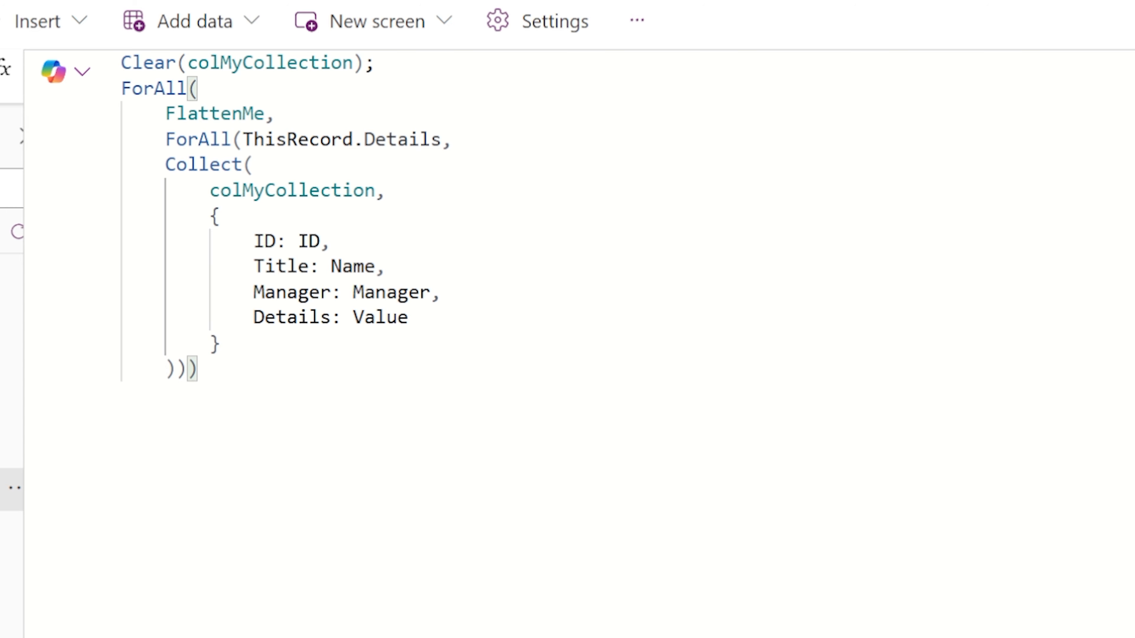
key(alt+shift+f)
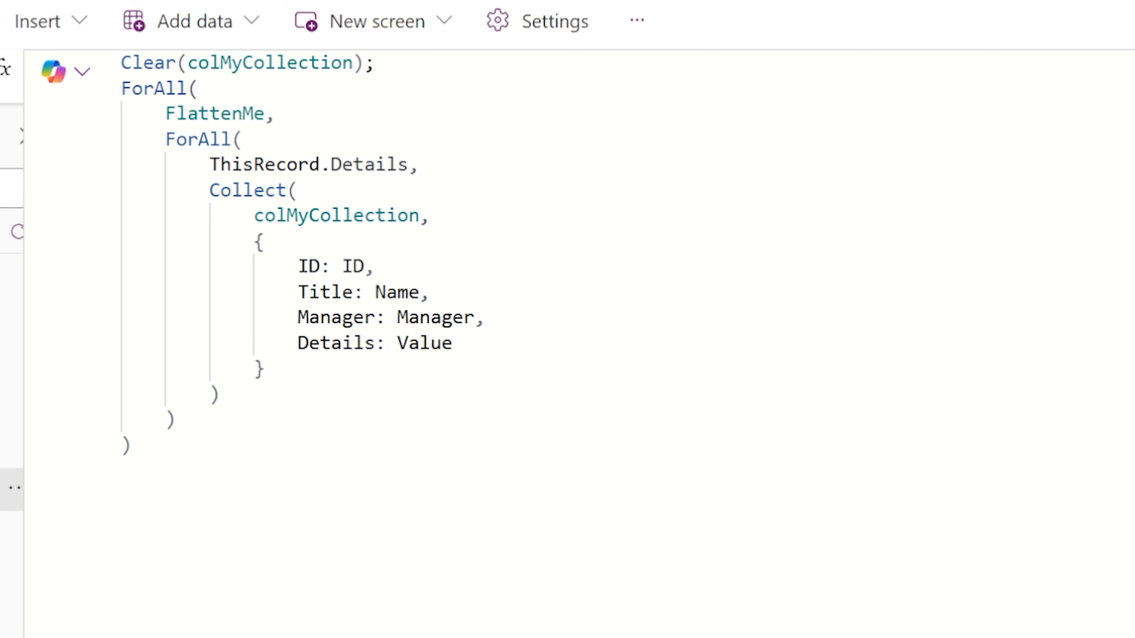
drag(121, 88, 276, 115)
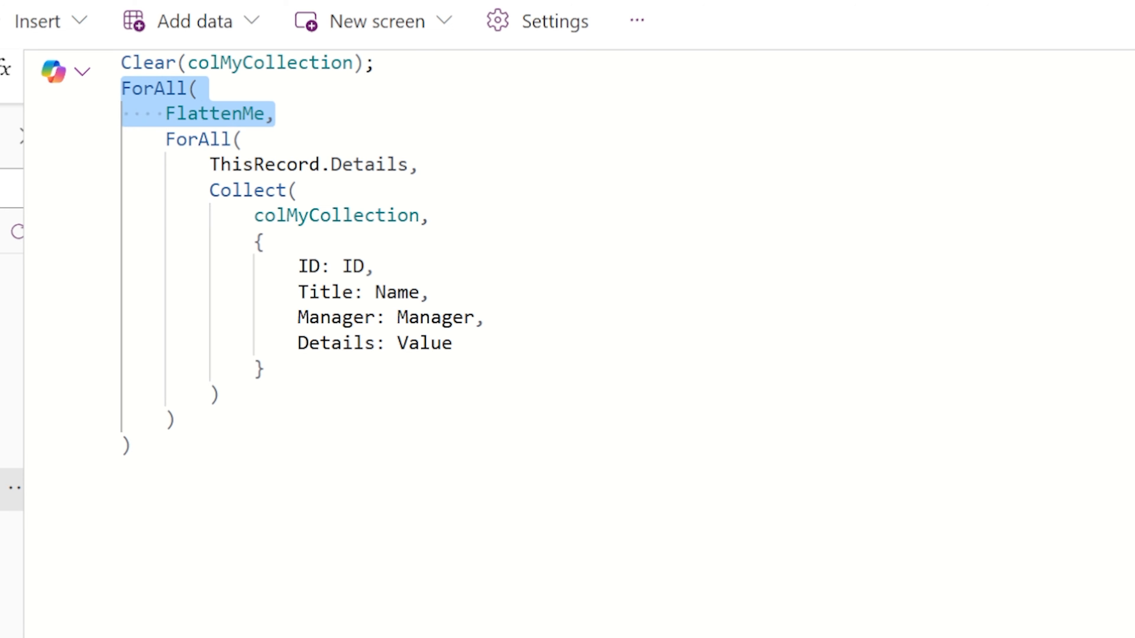
click(166, 139)
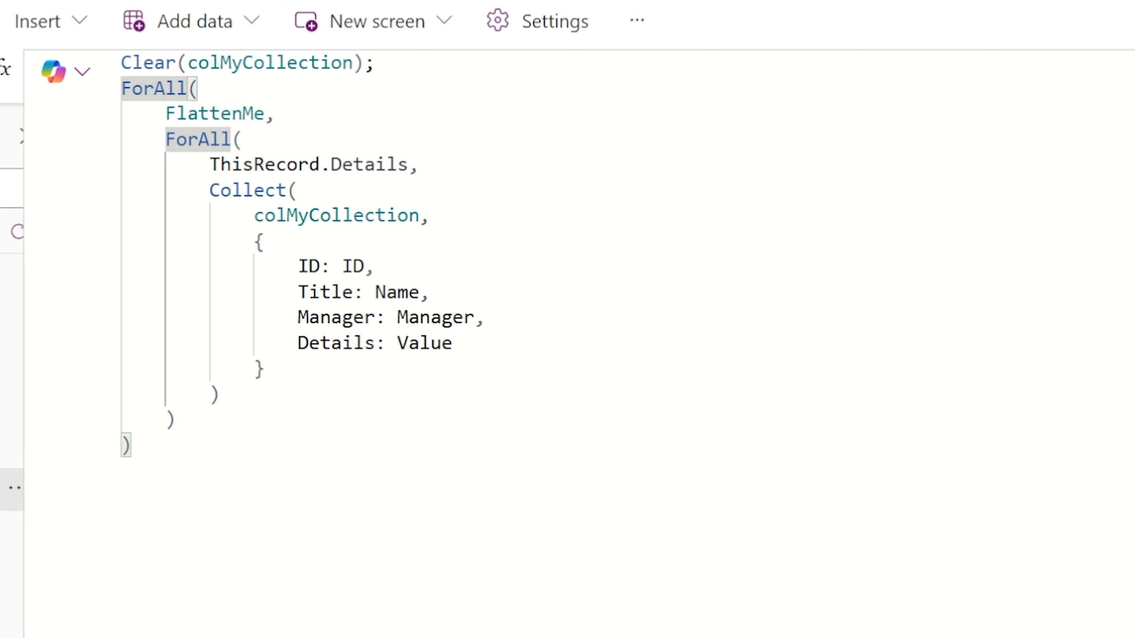